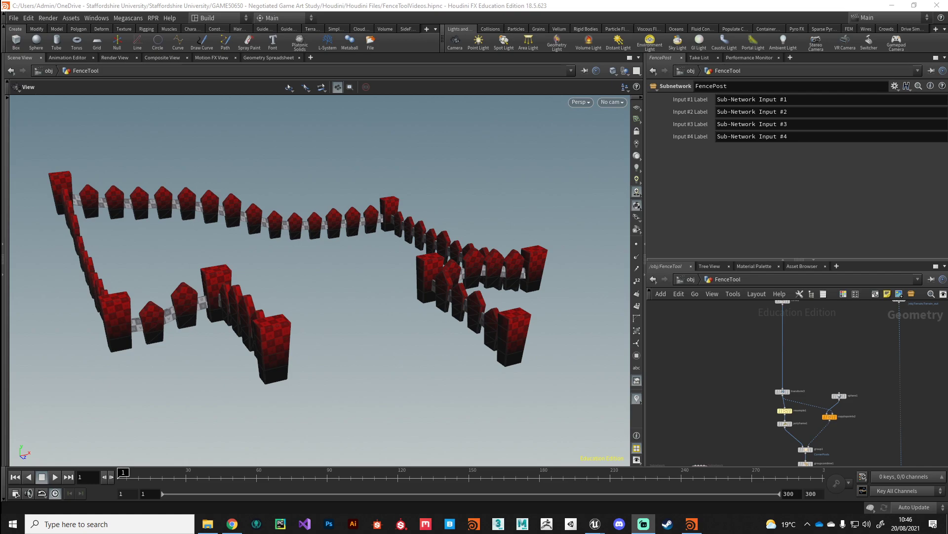
Pan the network editor and drag the viewport splitter left to widen the node network pane.
{"action": "middle_click_drag", "start_coordinate": [704, 437], "coordinate": [690, 394]}
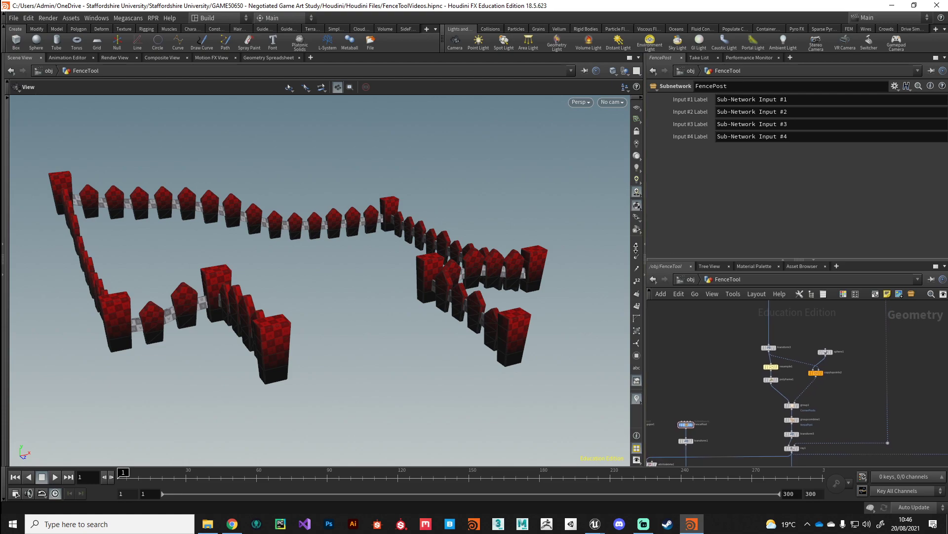
{"action": "left_click_drag", "start_coordinate": [645, 262], "coordinate": [474, 283]}
Heighten the network pane, bring merge1 and uvquickshade1 into view, and orbit the fence.
{"action": "left_click_drag", "start_coordinate": [713, 260], "coordinate": [713, 197]}
{"action": "scroll", "coordinate": [650, 365], "scroll_direction": "down", "scroll_amount": 2}
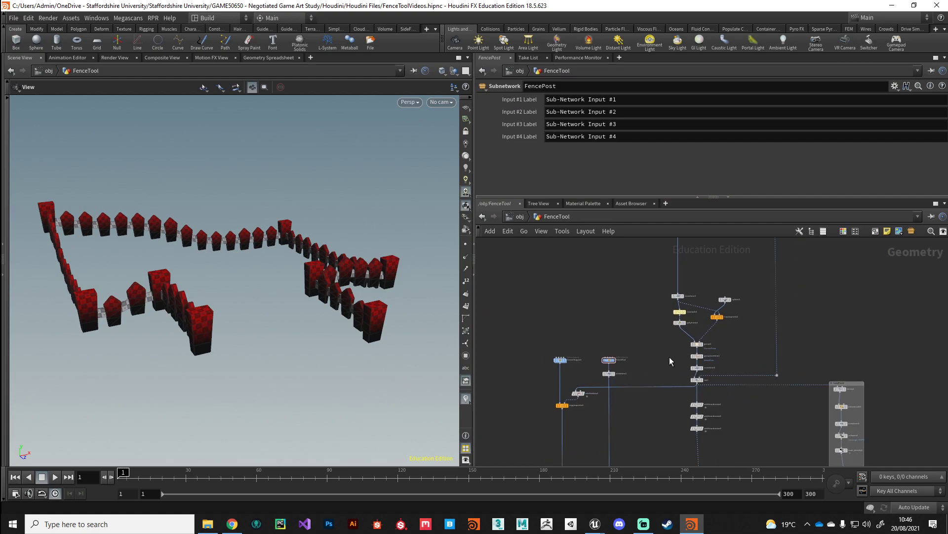
{"action": "middle_click_drag", "start_coordinate": [647, 415], "coordinate": [643, 350]}
{"action": "middle_click_drag", "start_coordinate": [589, 436], "coordinate": [595, 395]}
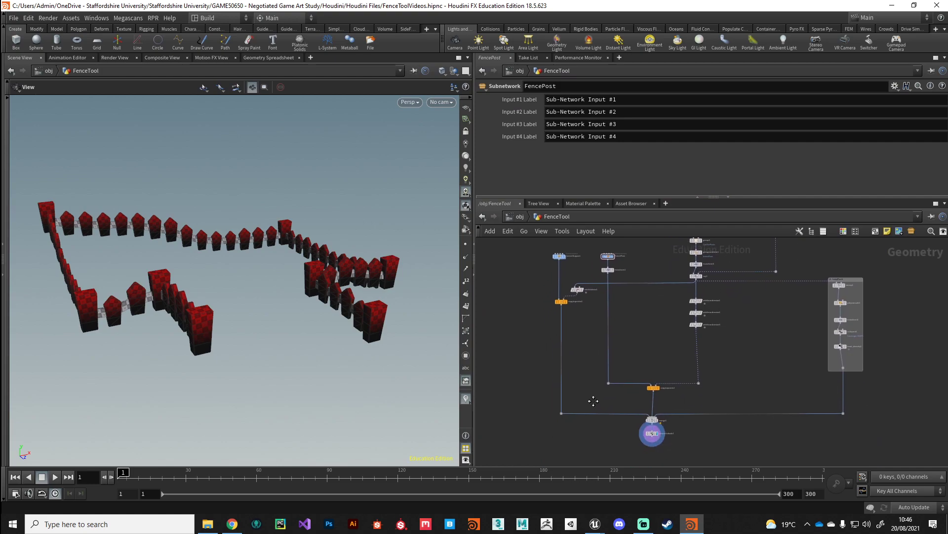
{"action": "right_click_drag", "start_coordinate": [320, 383], "coordinate": [281, 406]}
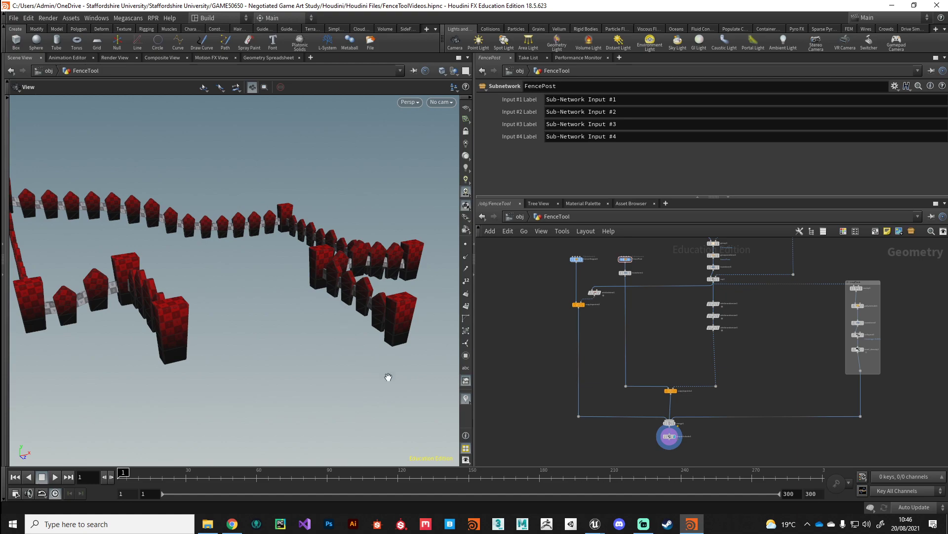
{"action": "scroll", "coordinate": [590, 424], "scroll_direction": "up", "scroll_amount": 5}
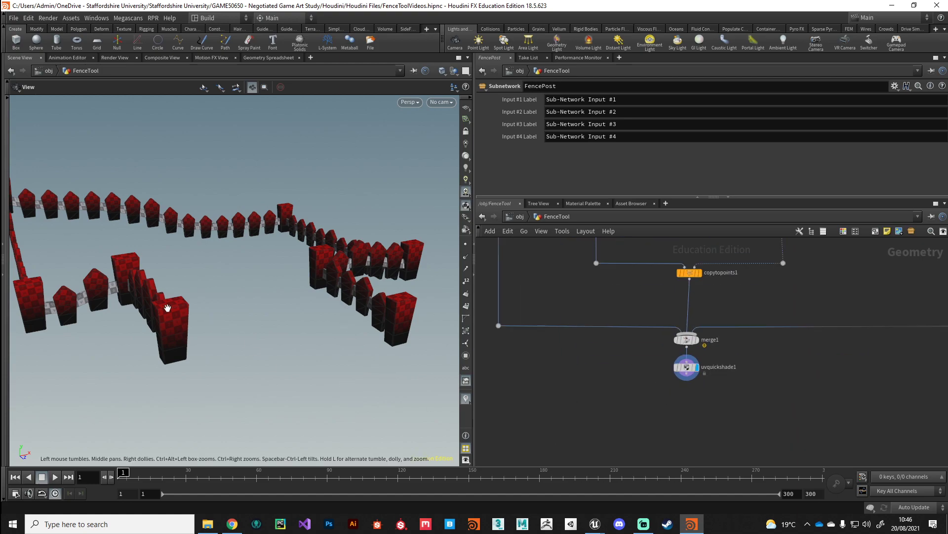
{"action": "left_click_drag", "start_coordinate": [244, 381], "coordinate": [268, 369]}
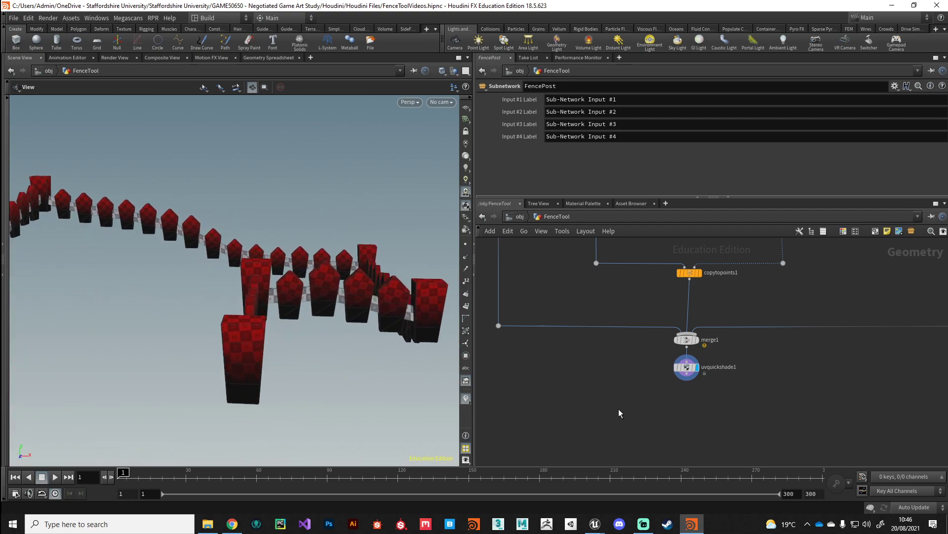
Delete the uvquickshade1 node from the end of the chain.
{"action": "left_click_drag", "start_coordinate": [619, 408], "coordinate": [768, 356]}
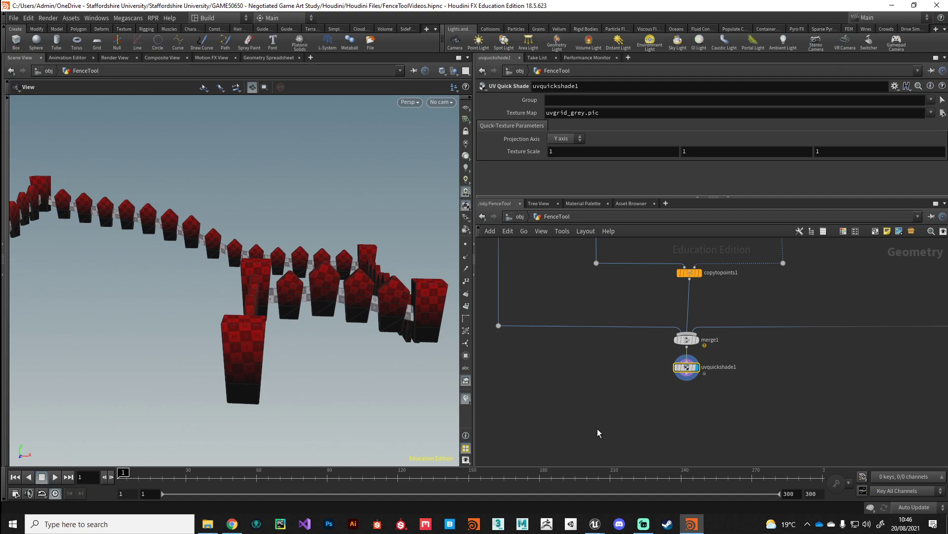
{"action": "key", "text": "Delete"}
{"action": "scroll", "coordinate": [632, 405], "scroll_direction": "down", "scroll_amount": 2}
Pan and zoom the network up to curve2 and object_merge1 at the top of the graph.
{"action": "middle_click_drag", "start_coordinate": [632, 424], "coordinate": [617, 368]}
{"action": "scroll", "coordinate": [657, 301], "scroll_direction": "up", "scroll_amount": 3}
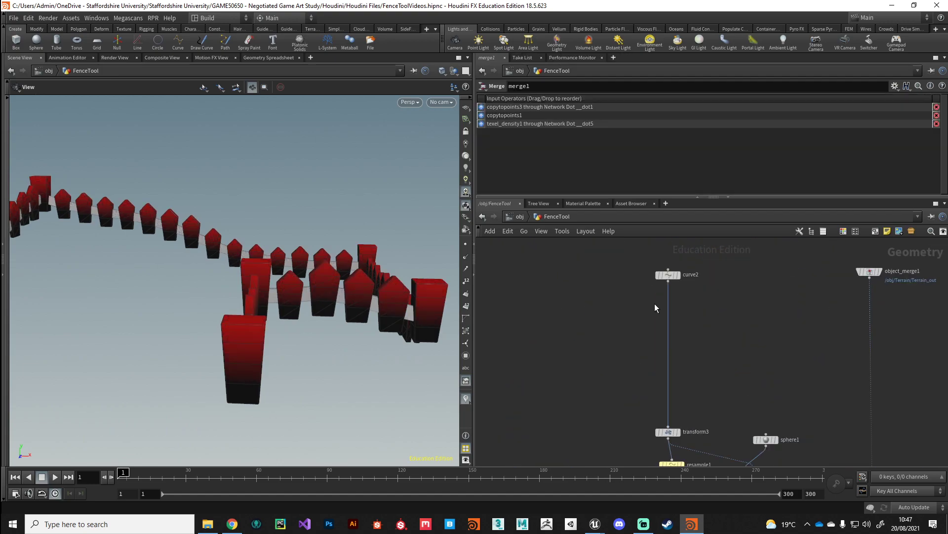
{"action": "scroll", "coordinate": [555, 375], "scroll_direction": "down", "scroll_amount": 4}
{"action": "scroll", "coordinate": [608, 378], "scroll_direction": "down", "scroll_amount": 3}
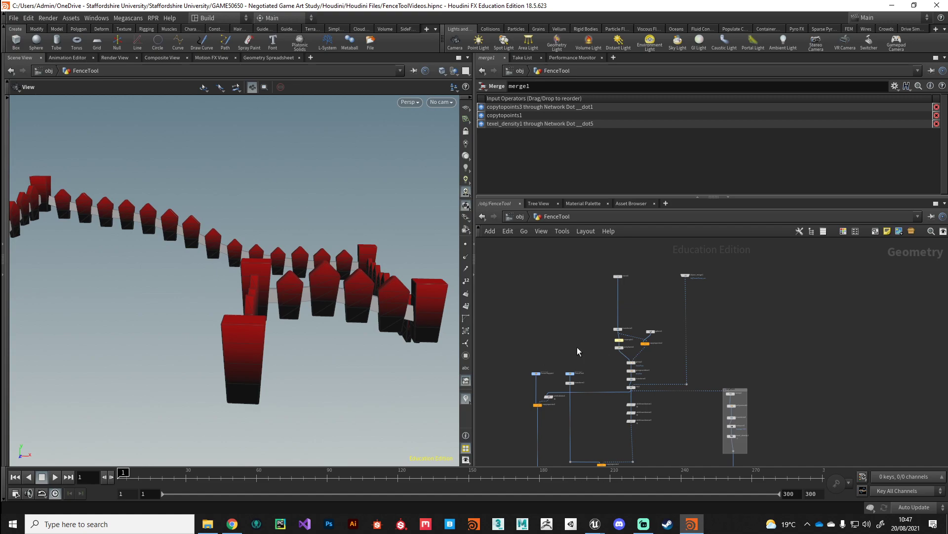
{"action": "scroll", "coordinate": [578, 348], "scroll_direction": "up", "scroll_amount": 5}
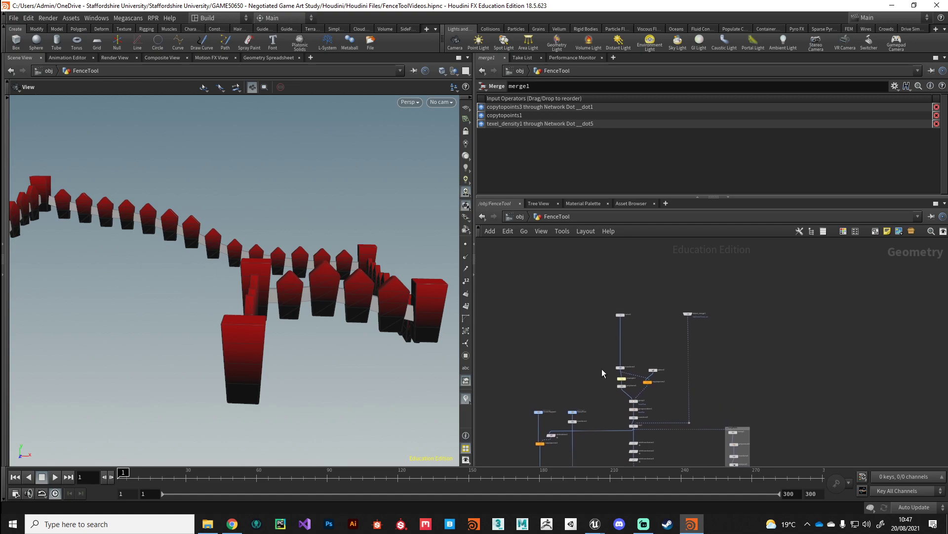
{"action": "scroll", "coordinate": [595, 352], "scroll_direction": "up", "scroll_amount": 4}
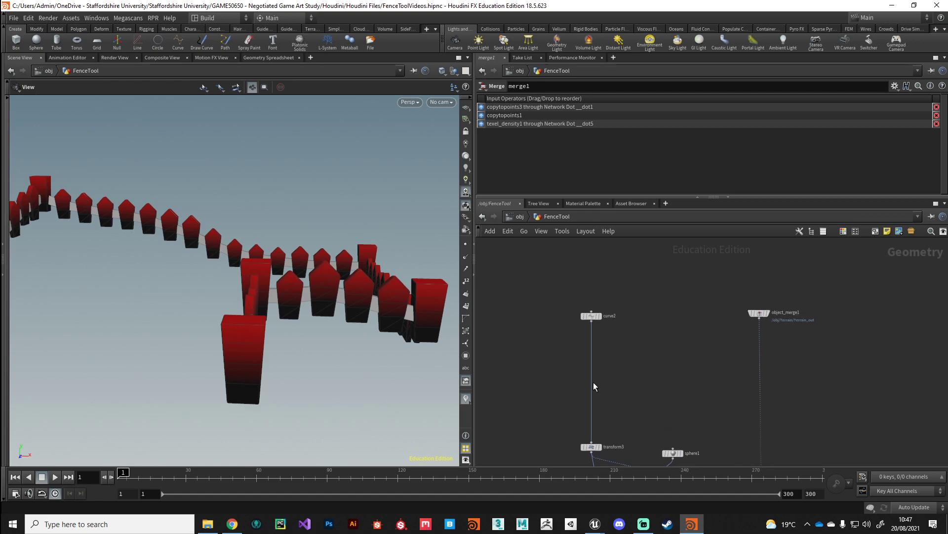
Move curve2 and object_merge1 slightly down, nudging object_merge1 a bit further.
{"action": "left_click_drag", "start_coordinate": [559, 298], "coordinate": [814, 341]}
{"action": "left_click_drag", "start_coordinate": [594, 319], "coordinate": [594, 331]}
{"action": "left_click", "coordinate": [760, 326]}
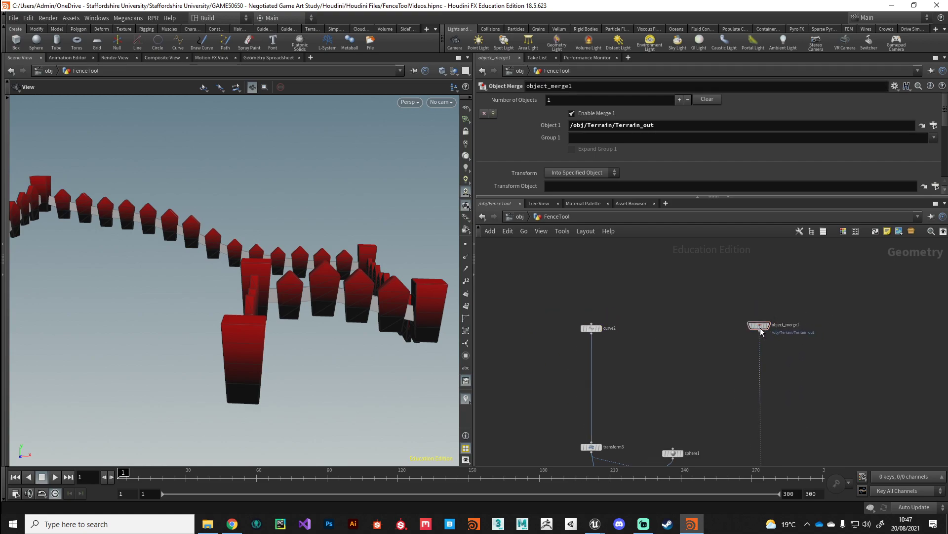
{"action": "left_click_drag", "start_coordinate": [759, 327], "coordinate": [761, 334]}
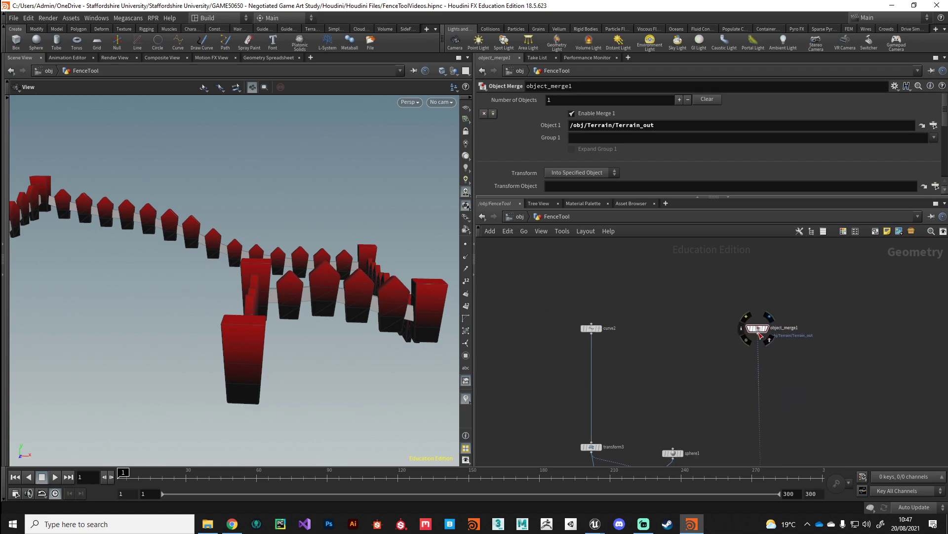
Set the display flag on curve2 and orbit around its path outline.
{"action": "left_click", "coordinate": [589, 329]}
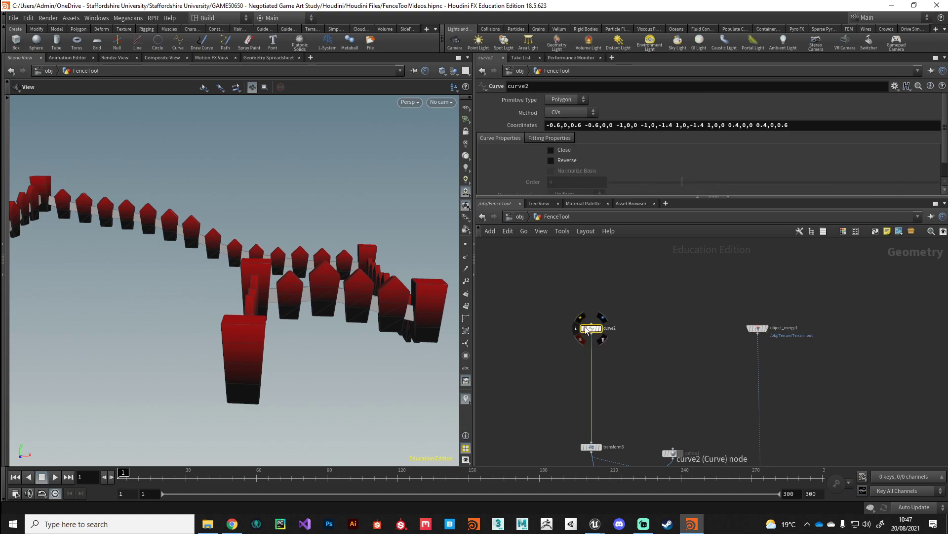
{"action": "middle_click_drag", "start_coordinate": [541, 412], "coordinate": [628, 381]}
{"action": "left_click", "coordinate": [689, 295]}
{"action": "left_click_drag", "start_coordinate": [306, 365], "coordinate": [284, 362]}
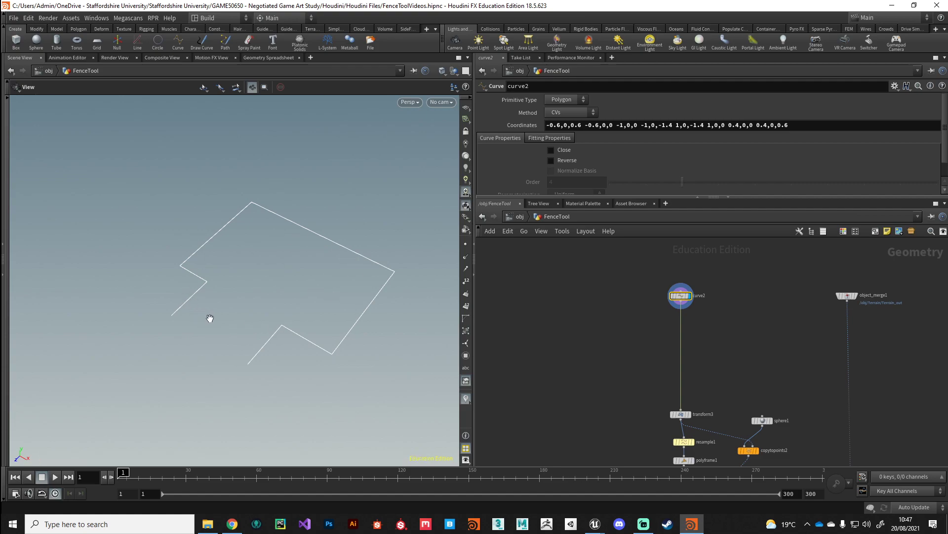
Add an Object Merge node (object_merge2) next to curve2.
{"action": "left_click", "coordinate": [717, 322]}
{"action": "key", "text": "Tab"}
{"action": "type", "text": "object merge"}
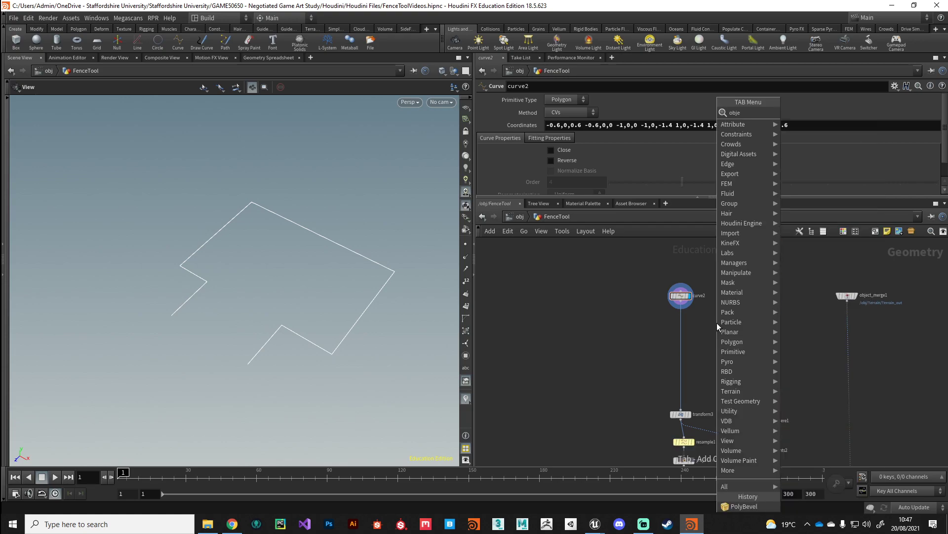
{"action": "key", "text": "Return"}
{"action": "left_click", "coordinate": [717, 322]}
{"action": "mouse_move", "coordinate": [716, 324]}
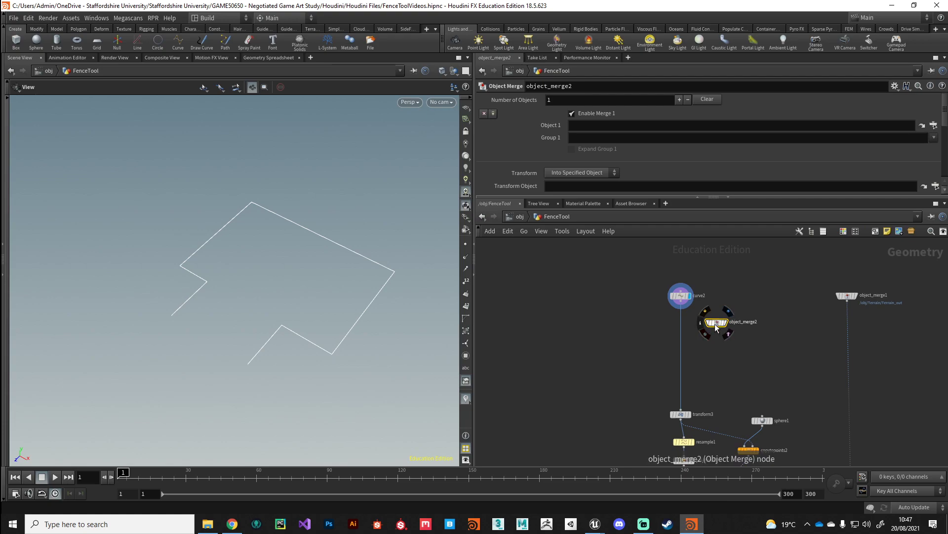
{"action": "left_click_drag", "start_coordinate": [719, 330], "coordinate": [720, 323]}
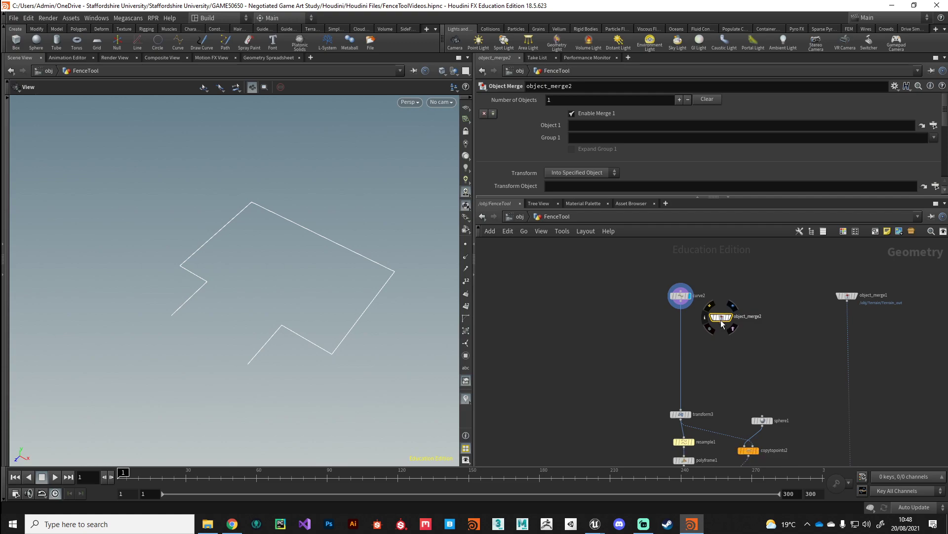
{"action": "scroll", "coordinate": [741, 318], "scroll_direction": "up", "scroll_amount": 2}
Rename object_merge2 to curve_input and position it beside curve2.
{"action": "double_click", "coordinate": [749, 315]}
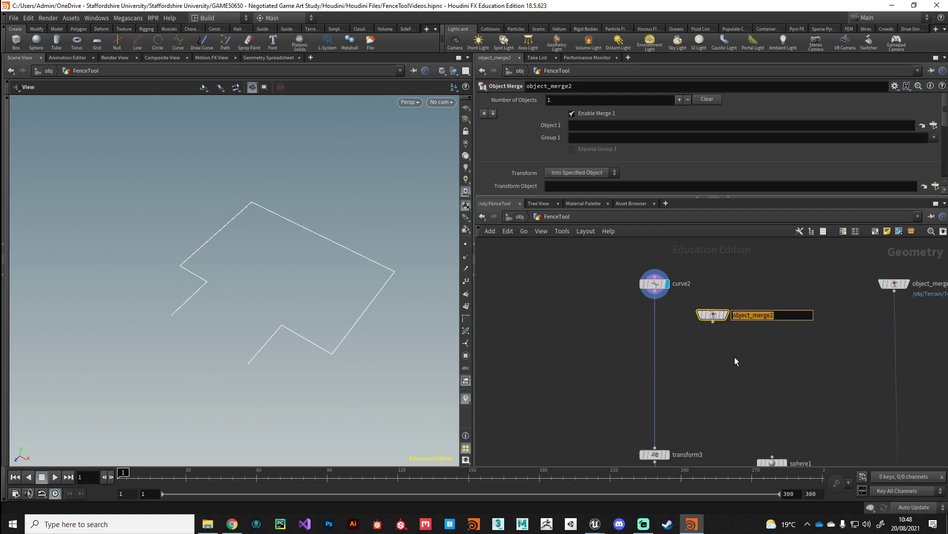
{"action": "type", "text": "curve_input"}
{"action": "key", "text": "Return"}
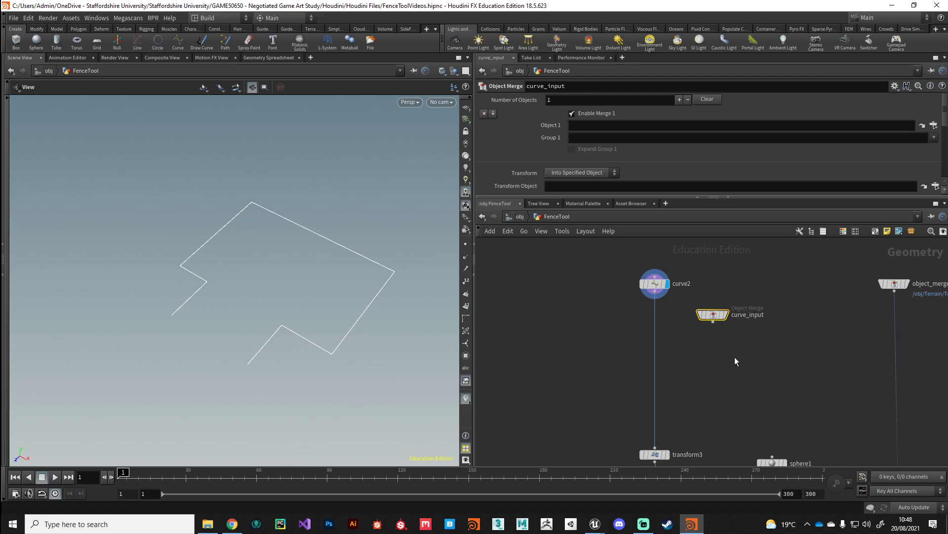
{"action": "mouse_move", "coordinate": [705, 315]}
{"action": "left_mouse_down"}
{"action": "mouse_move", "coordinate": [715, 306]}
{"action": "mouse_move", "coordinate": [722, 312]}
{"action": "left_mouse_up"}
{"action": "mouse_move", "coordinate": [719, 309]}
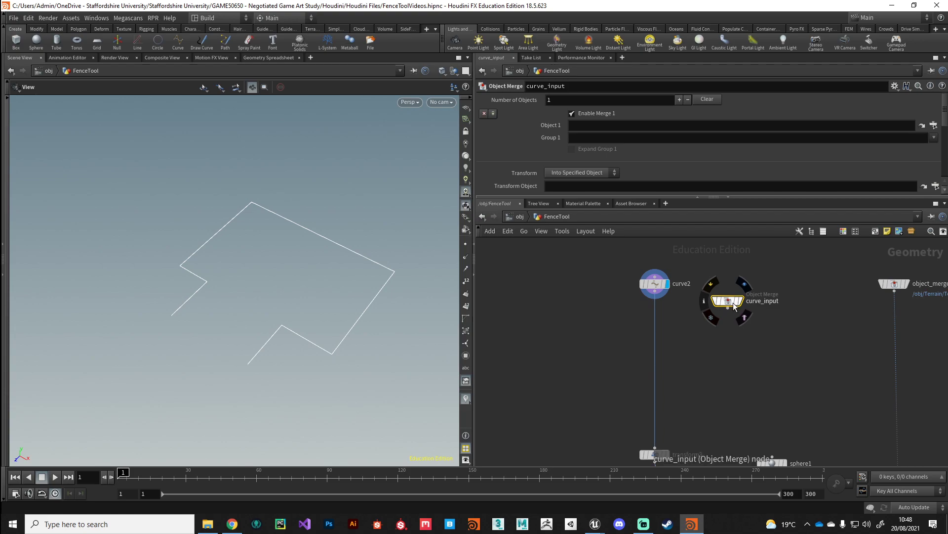
{"action": "left_click_drag", "start_coordinate": [728, 301], "coordinate": [739, 308]}
{"action": "mouse_move", "coordinate": [731, 306]}
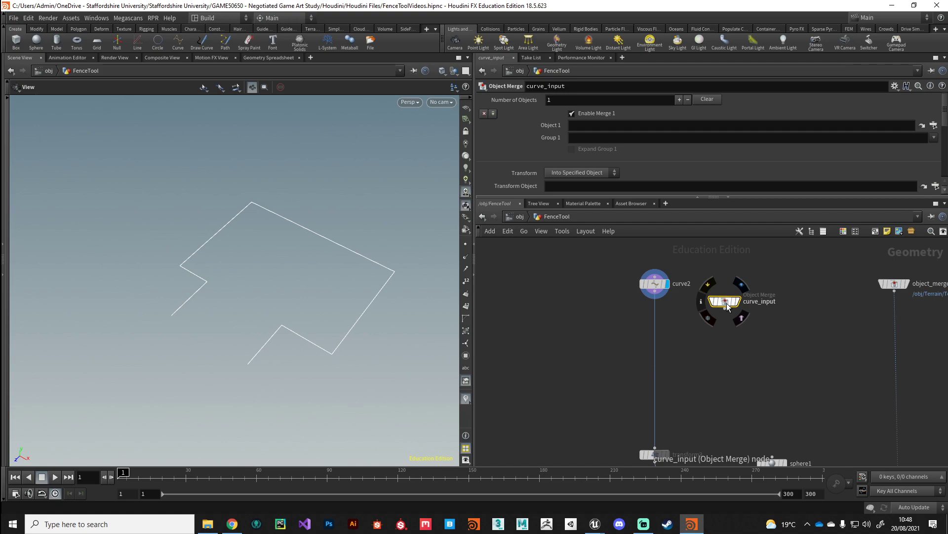
Rename object_merge1 to terrain_input.
{"action": "middle_click_drag", "start_coordinate": [832, 345], "coordinate": [669, 358]}
{"action": "double_click", "coordinate": [786, 295]}
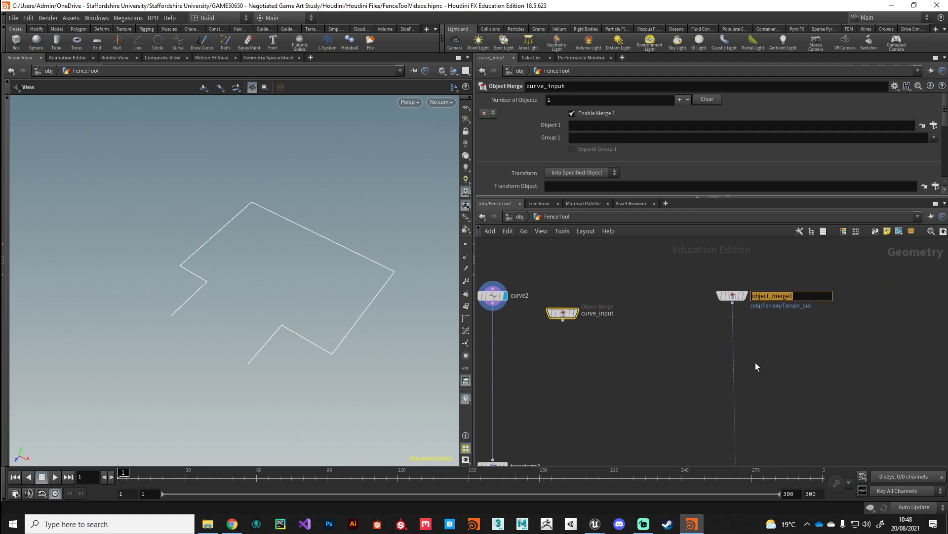
{"action": "type", "text": "landscape"}
{"action": "key", "text": "BackSpace"}
{"action": "key", "text": "BackSpace"}
{"action": "key", "text": "BackSpace"}
{"action": "key", "text": "BackSpace"}
{"action": "key", "text": "BackSpace"}
{"action": "key", "text": "BackSpace"}
{"action": "key", "text": "BackSpace"}
{"action": "key", "text": "BackSpace"}
{"action": "key", "text": "BackSpace"}
{"action": "type", "text": "terrain_input"}
{"action": "key", "text": "Return"}
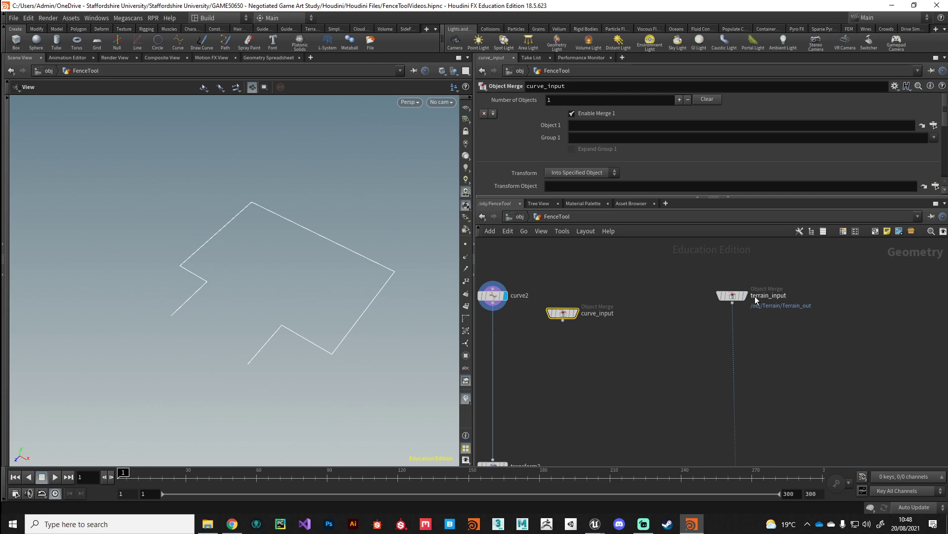
Move terrain_input down-right and nudge curve_input up to tidy the layout.
{"action": "left_click_drag", "start_coordinate": [742, 298], "coordinate": [750, 317]}
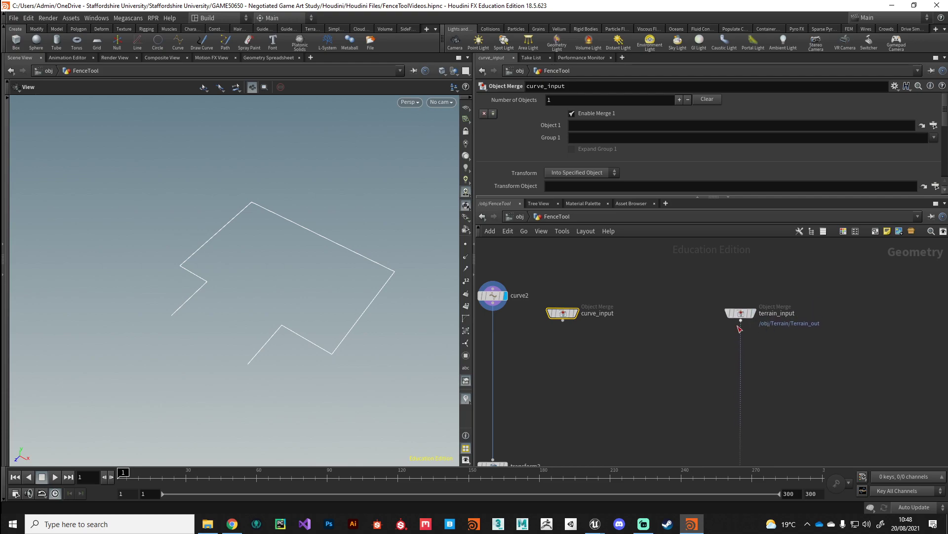
{"action": "mouse_move", "coordinate": [760, 318]}
{"action": "left_click_drag", "start_coordinate": [568, 314], "coordinate": [573, 299]}
{"action": "middle_click_drag", "start_coordinate": [571, 334], "coordinate": [596, 338]}
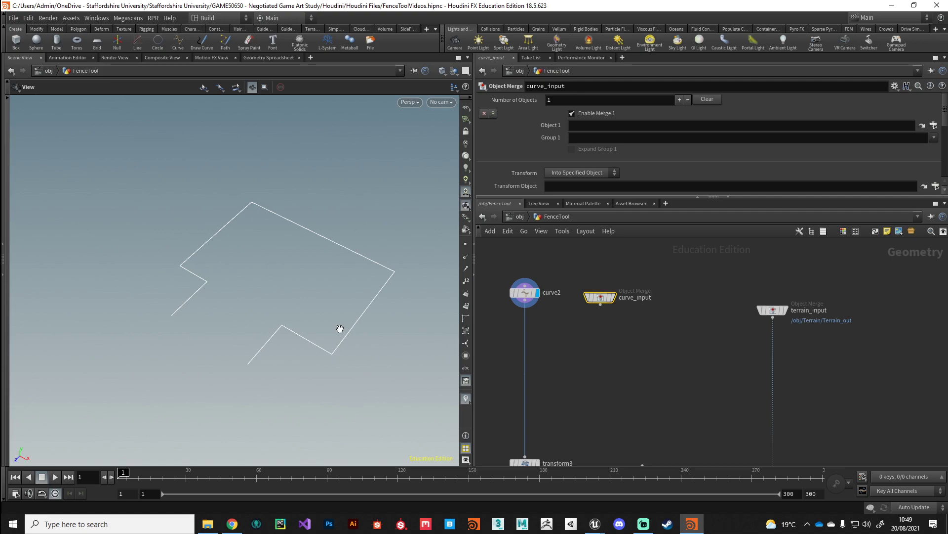
Nudge curve_input and move curve2 aside to the left of transform3.
{"action": "left_click_drag", "start_coordinate": [603, 301], "coordinate": [599, 301]}
{"action": "mouse_move", "coordinate": [581, 309]}
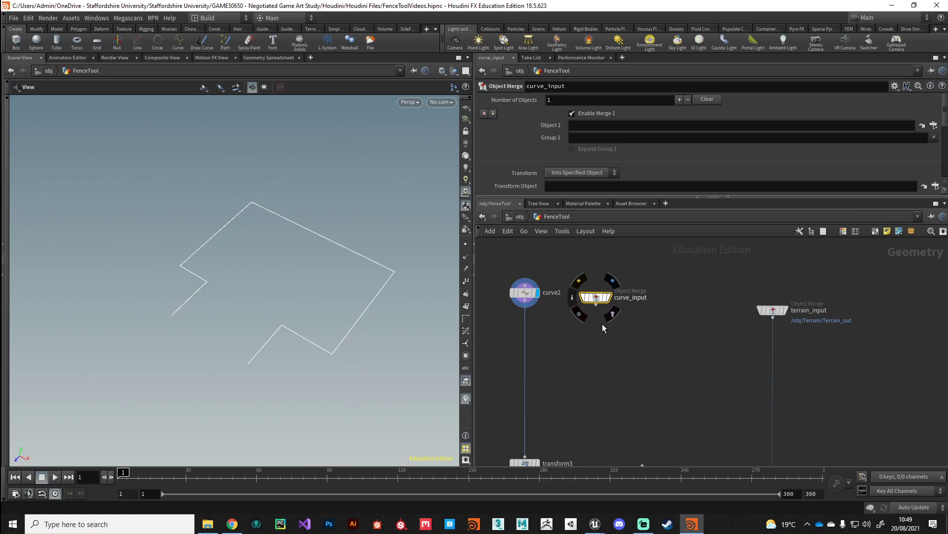
{"action": "middle_click_drag", "start_coordinate": [558, 389], "coordinate": [663, 334]}
{"action": "scroll", "coordinate": [650, 352], "scroll_direction": "down", "scroll_amount": 2}
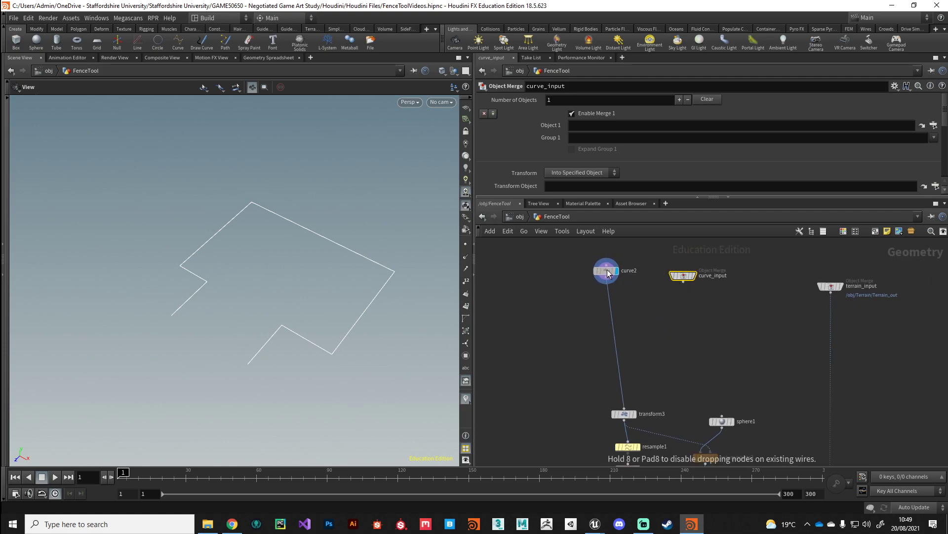
{"action": "left_click_drag", "start_coordinate": [607, 273], "coordinate": [581, 276]}
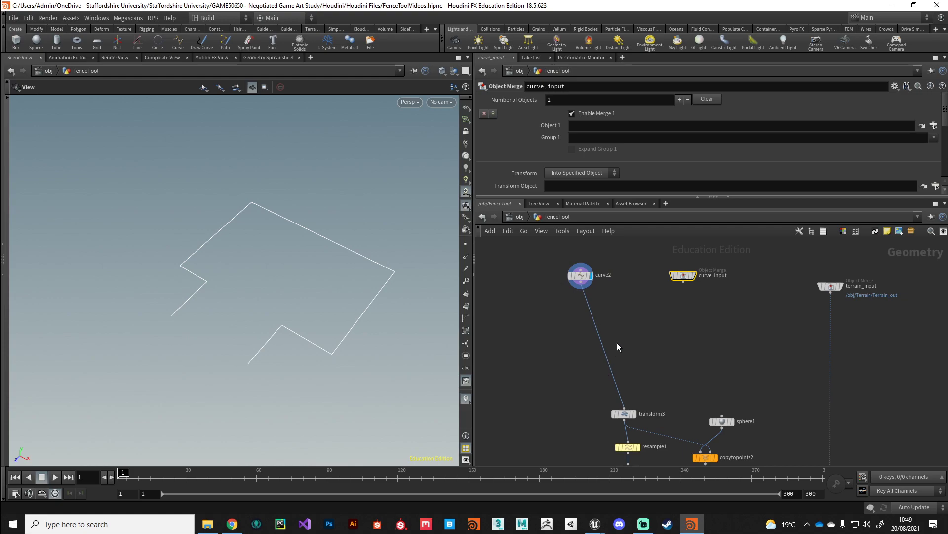
Cut the curve2-to-transform3 wire and wire curve_input into transform3.
{"action": "key", "text": "y"}
{"action": "left_click_drag", "start_coordinate": [626, 339], "coordinate": [583, 378]}
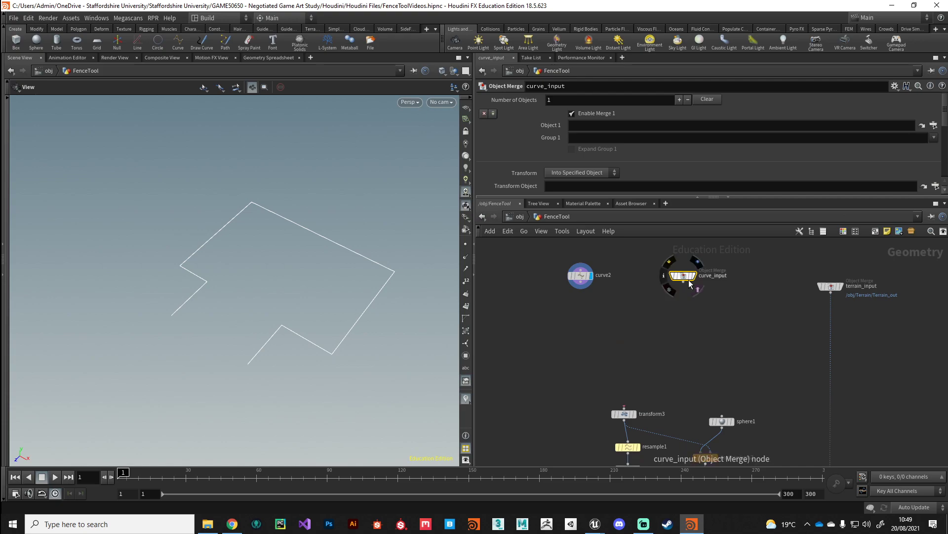
{"action": "left_click_drag", "start_coordinate": [684, 275], "coordinate": [624, 411]}
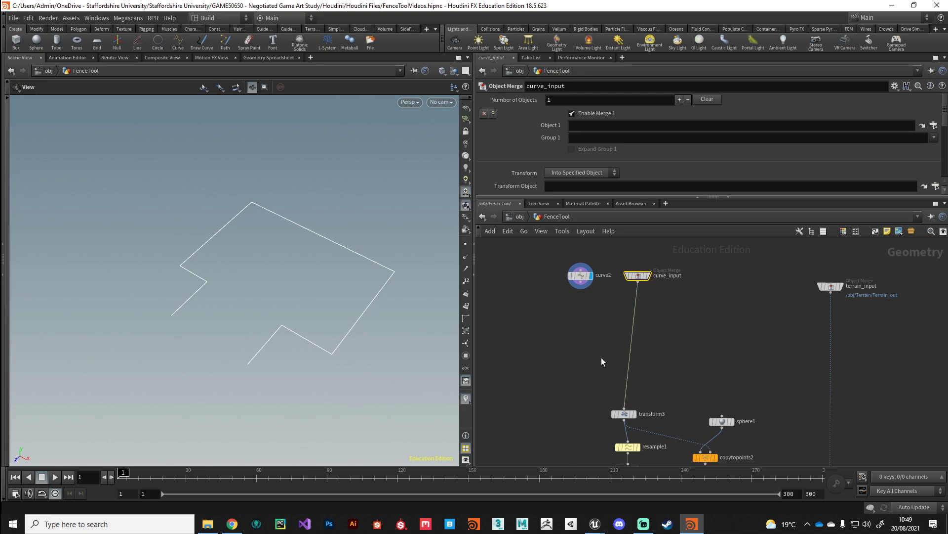
{"action": "left_click_drag", "start_coordinate": [638, 275], "coordinate": [624, 330]}
Check merge1's inputs and settle curve_input just above transform3.
{"action": "scroll", "coordinate": [581, 395], "scroll_direction": "down", "scroll_amount": 5}
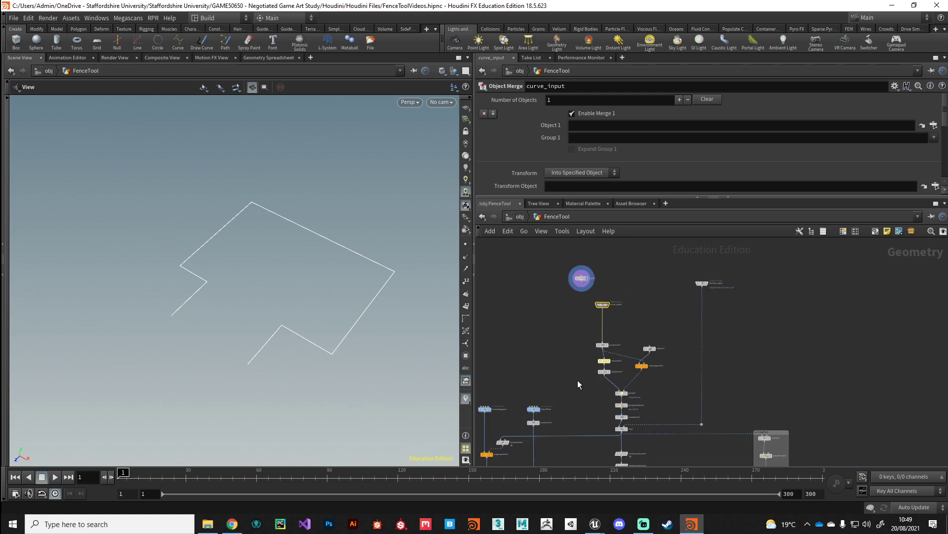
{"action": "scroll", "coordinate": [613, 393], "scroll_direction": "up", "scroll_amount": 5}
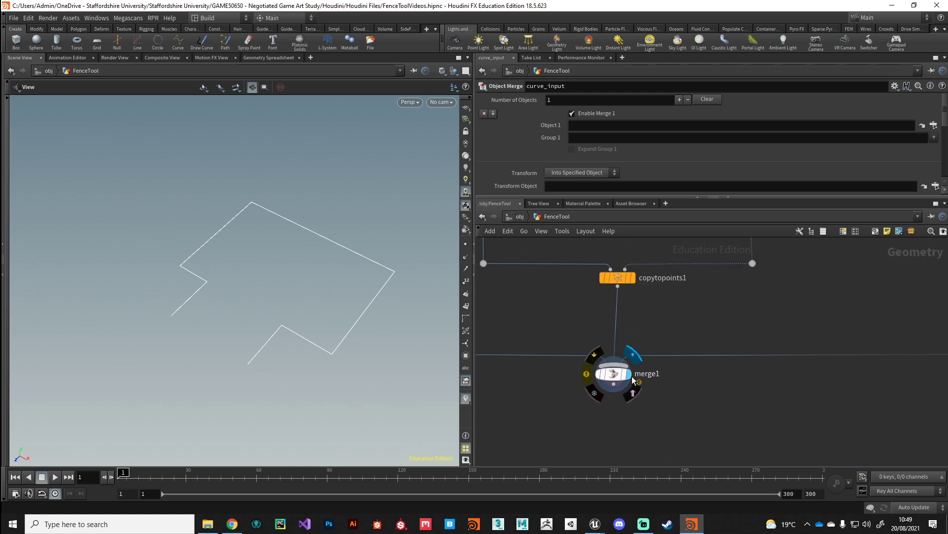
{"action": "left_click", "coordinate": [613, 373]}
{"action": "scroll", "coordinate": [608, 346], "scroll_direction": "down", "scroll_amount": 5}
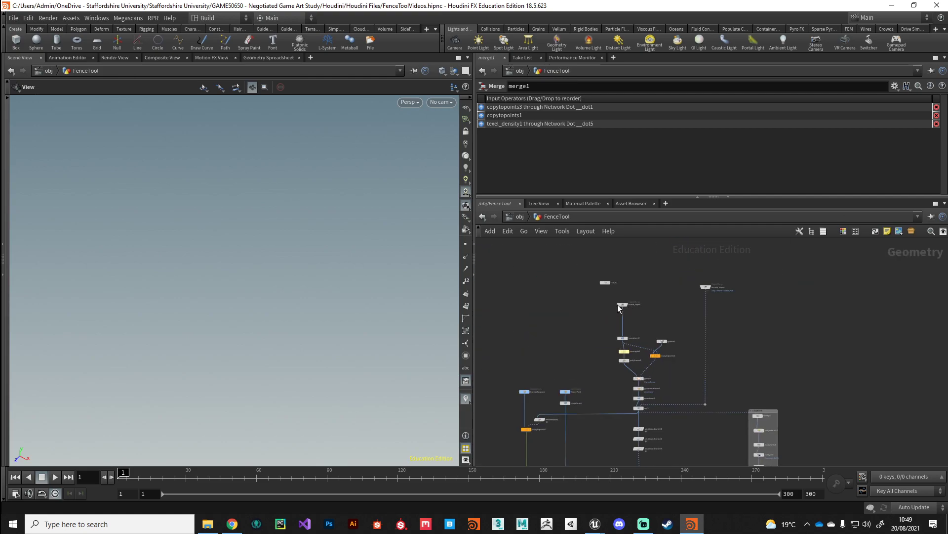
{"action": "scroll", "coordinate": [624, 307], "scroll_direction": "up", "scroll_amount": 5}
{"action": "left_click_drag", "start_coordinate": [622, 307], "coordinate": [626, 306]}
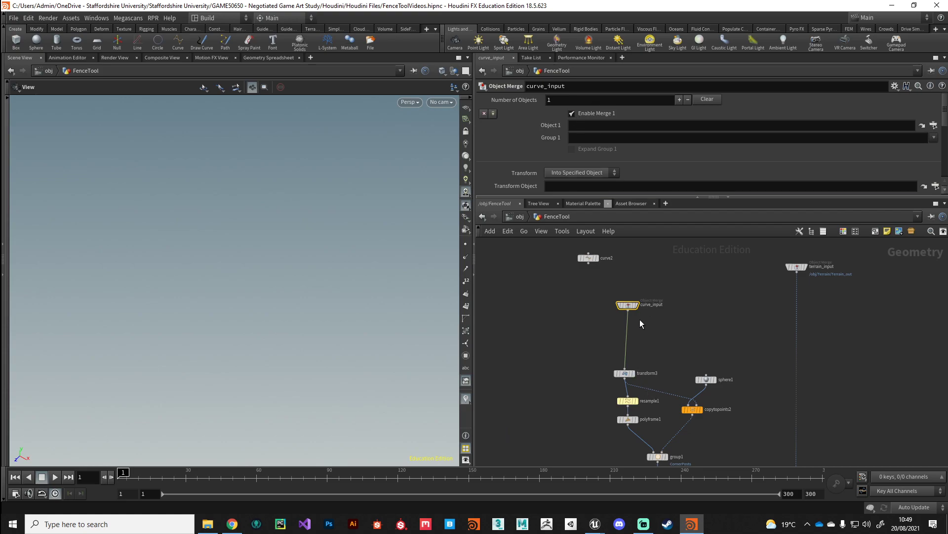
{"action": "left_click_drag", "start_coordinate": [627, 306], "coordinate": [626, 322]}
{"action": "middle_click_drag", "start_coordinate": [559, 418], "coordinate": [614, 370]}
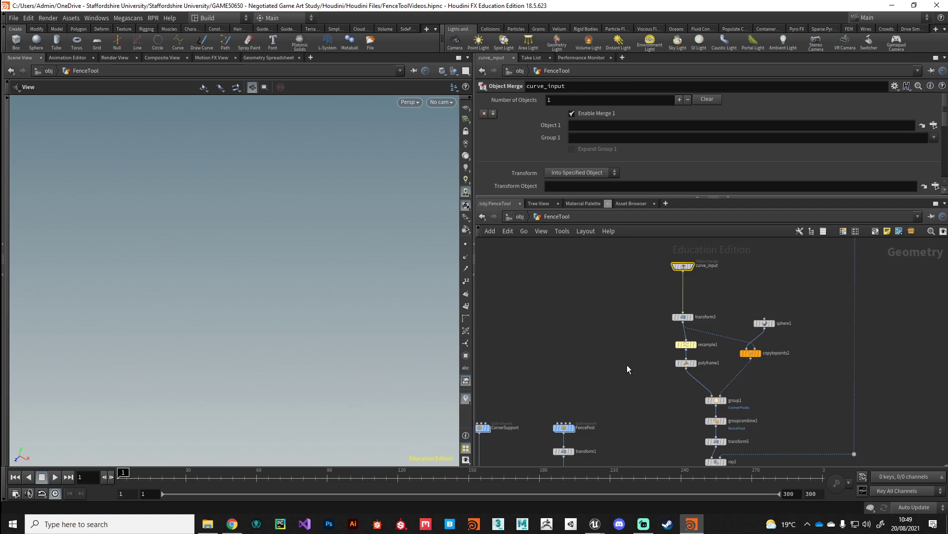
Add a Grid node left of resample1 and set its display flag.
{"action": "left_click", "coordinate": [624, 336]}
{"action": "key", "text": "Tab"}
{"action": "type", "text": "grid"}
{"action": "key", "text": "Return"}
{"action": "left_click", "coordinate": [636, 340]}
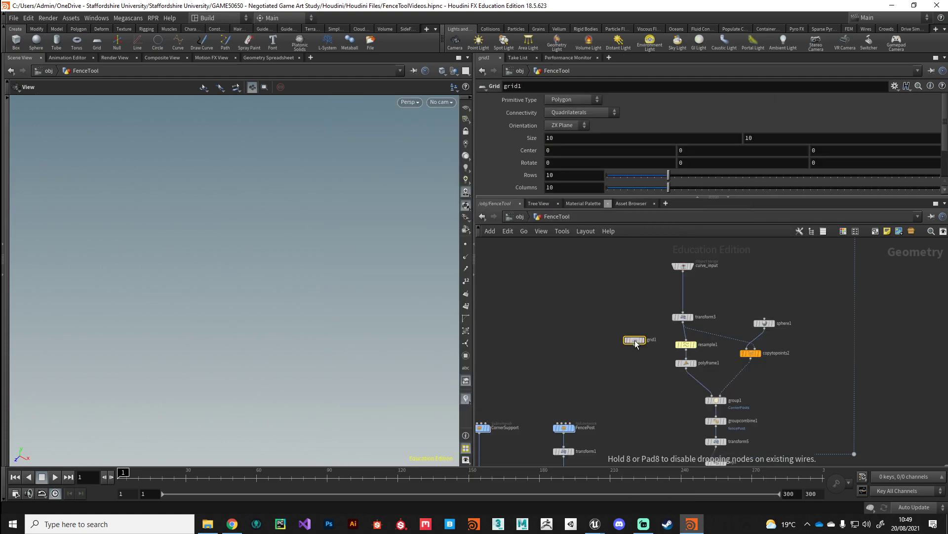
{"action": "left_click_drag", "start_coordinate": [635, 340], "coordinate": [610, 334]}
{"action": "left_click", "coordinate": [617, 335]}
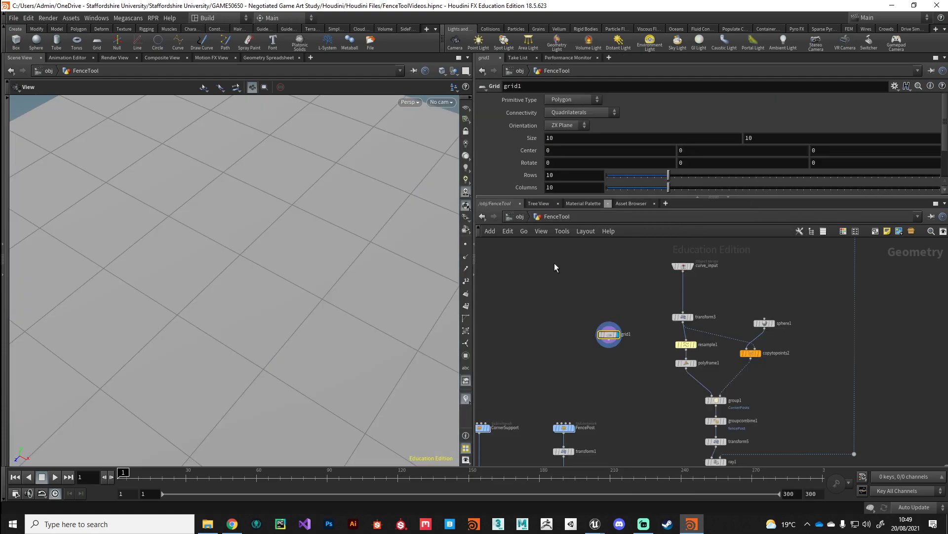
Set grid1's Size to 2 by 2 with 2 rows and 2 columns.
{"action": "left_click", "coordinate": [549, 139]}
{"action": "type", "text": "2"}
{"action": "key", "text": "Return"}
{"action": "left_click", "coordinate": [761, 139]}
{"action": "type", "text": "2"}
{"action": "key", "text": "Return"}
{"action": "left_click", "coordinate": [571, 177]}
{"action": "type", "text": "2"}
{"action": "key", "text": "Tab"}
{"action": "type", "text": "2"}
{"action": "key", "text": "Return"}
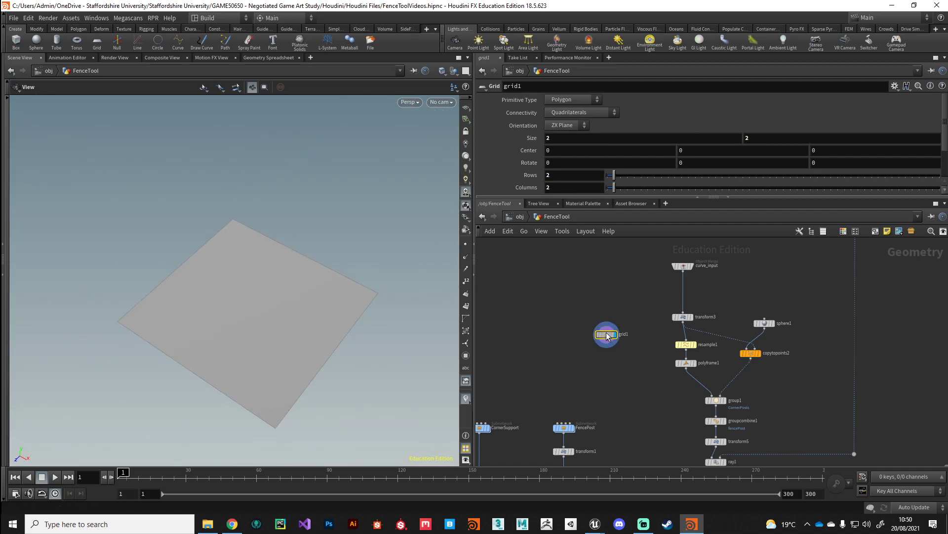
Add a Carve node with the Tab menu.
{"action": "key", "text": "Tab"}
{"action": "type", "text": "c"}
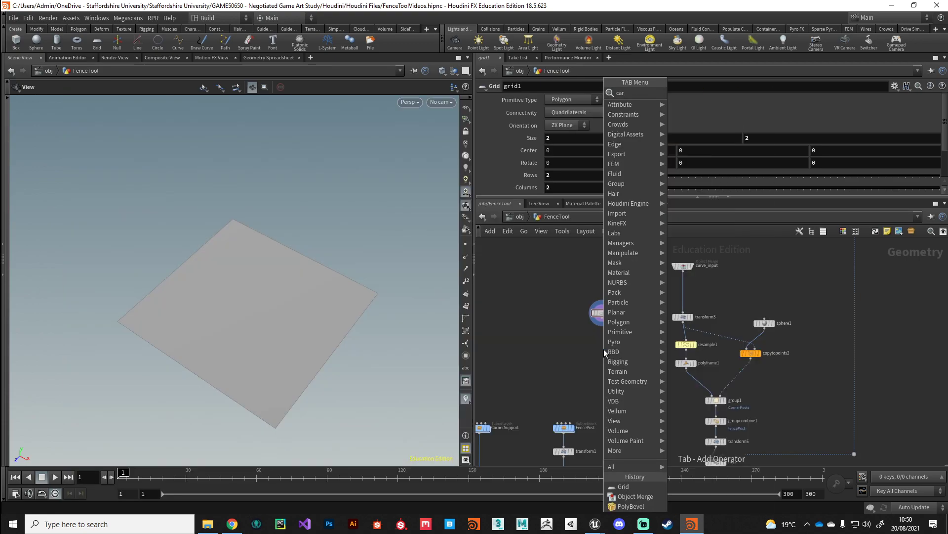
{"action": "type", "text": "arve"}
{"action": "key", "text": "Return"}
Place carve1 below grid1, wire grid1 into it, and display it.
{"action": "left_click", "coordinate": [604, 320]}
{"action": "left_click", "coordinate": [602, 345]}
{"action": "left_click", "coordinate": [613, 338]}
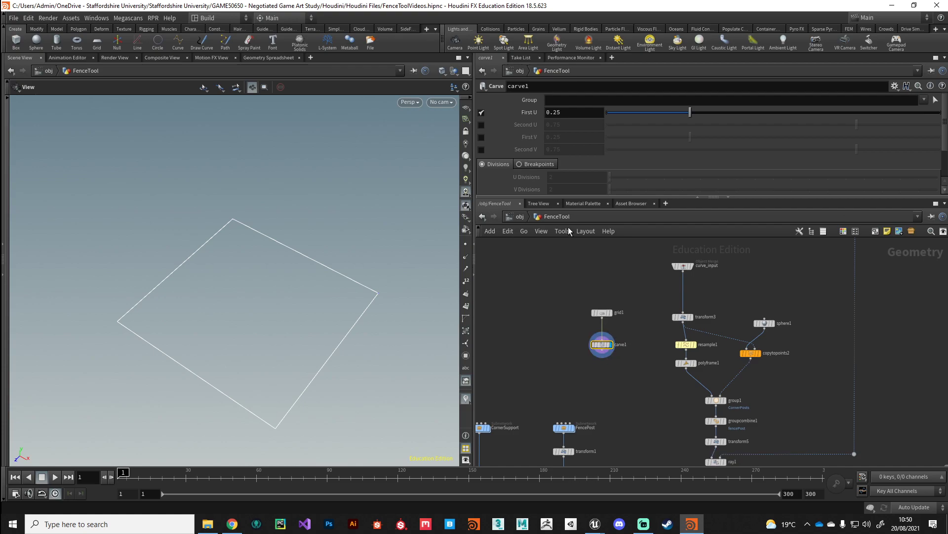
Enable Second U, set First U 0.339 and Second U 0.421, keeping only the outside part.
{"action": "left_click", "coordinate": [481, 124]}
{"action": "left_click_drag", "start_coordinate": [686, 115], "coordinate": [642, 133]}
{"action": "left_click_drag", "start_coordinate": [845, 129], "coordinate": [771, 133]}
{"action": "scroll", "coordinate": [557, 168], "scroll_direction": "down", "scroll_amount": 3}
{"action": "left_click", "coordinate": [553, 185]}
{"action": "left_click", "coordinate": [550, 175]}
{"action": "scroll", "coordinate": [648, 145], "scroll_direction": "up", "scroll_amount": 3}
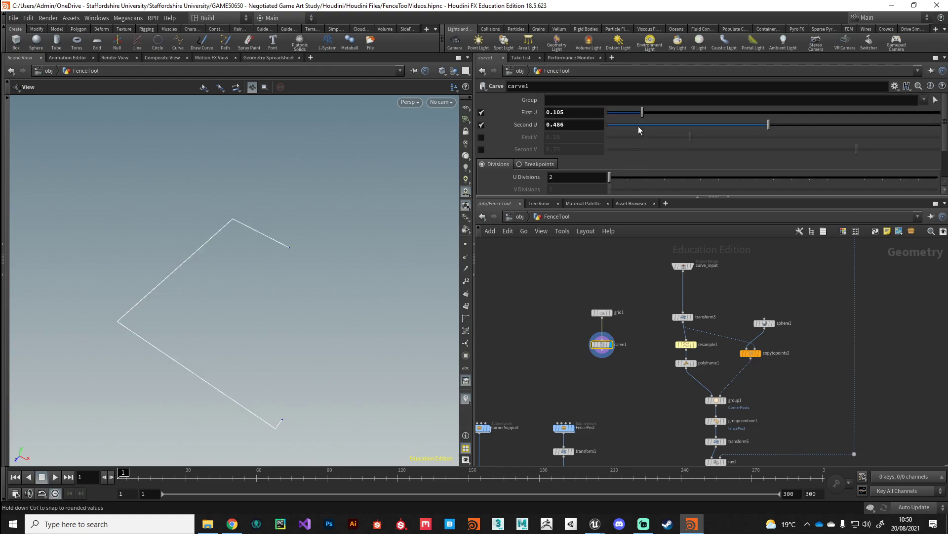
{"action": "left_click_drag", "start_coordinate": [642, 113], "coordinate": [746, 127]}
Connect carve1's output into resample1.
{"action": "left_click", "coordinate": [602, 352]}
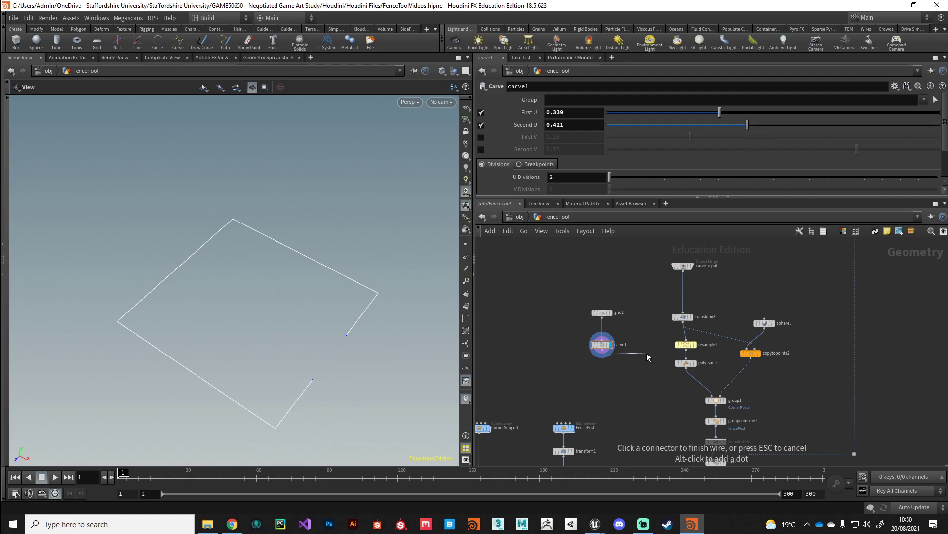
{"action": "left_click", "coordinate": [685, 333]}
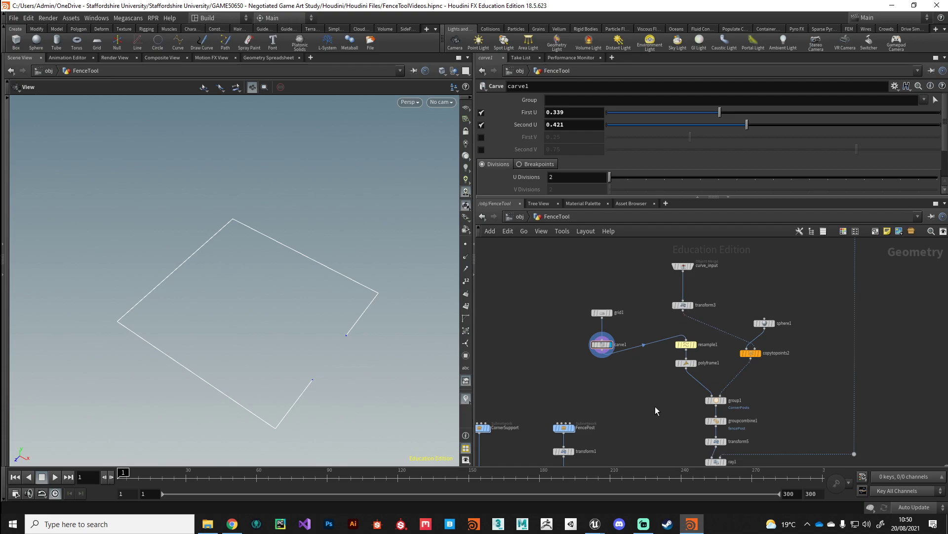
{"action": "scroll", "coordinate": [653, 360], "scroll_direction": "down", "scroll_amount": 3}
{"action": "scroll", "coordinate": [642, 398], "scroll_direction": "up", "scroll_amount": 4}
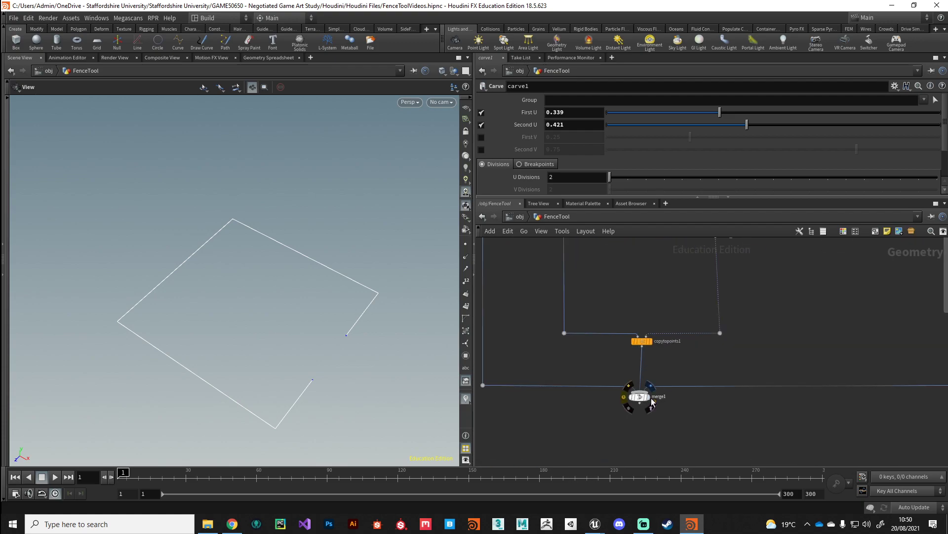
Display merge1 and orbit to see the whole fence side-on.
{"action": "left_click", "coordinate": [640, 398]}
{"action": "left_click_drag", "start_coordinate": [314, 400], "coordinate": [316, 355]}
{"action": "scroll", "coordinate": [589, 290], "scroll_direction": "down", "scroll_amount": 5}
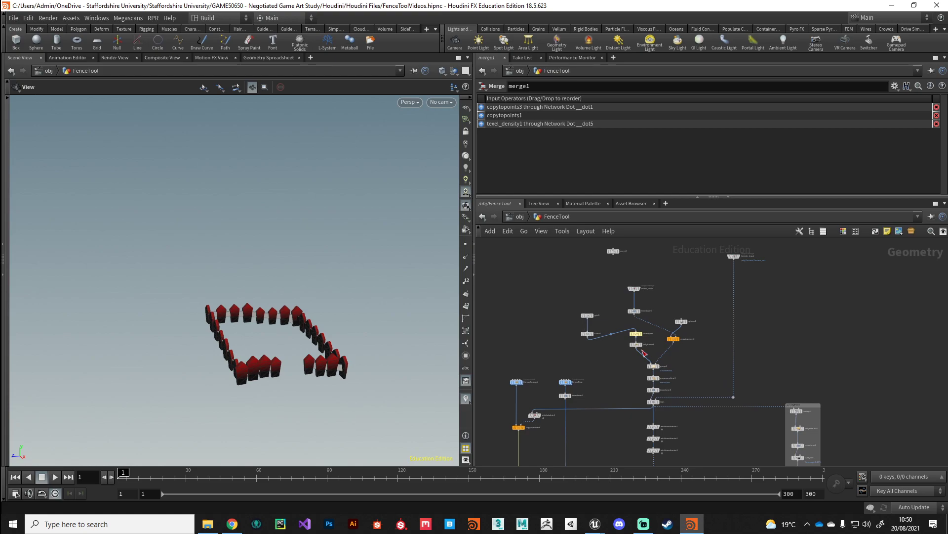
Clear the terrain path from terrain_input's Object 1 field.
{"action": "middle_click_drag", "start_coordinate": [722, 317], "coordinate": [680, 345]}
{"action": "scroll", "coordinate": [699, 317], "scroll_direction": "up", "scroll_amount": 4}
{"action": "left_click", "coordinate": [694, 315]}
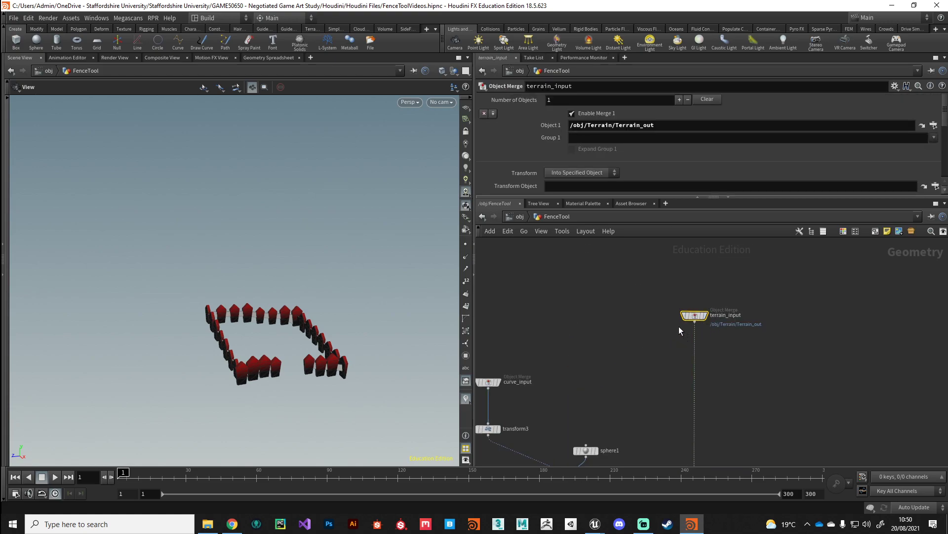
{"action": "double_click", "coordinate": [675, 128]}
{"action": "key", "text": "BackSpace"}
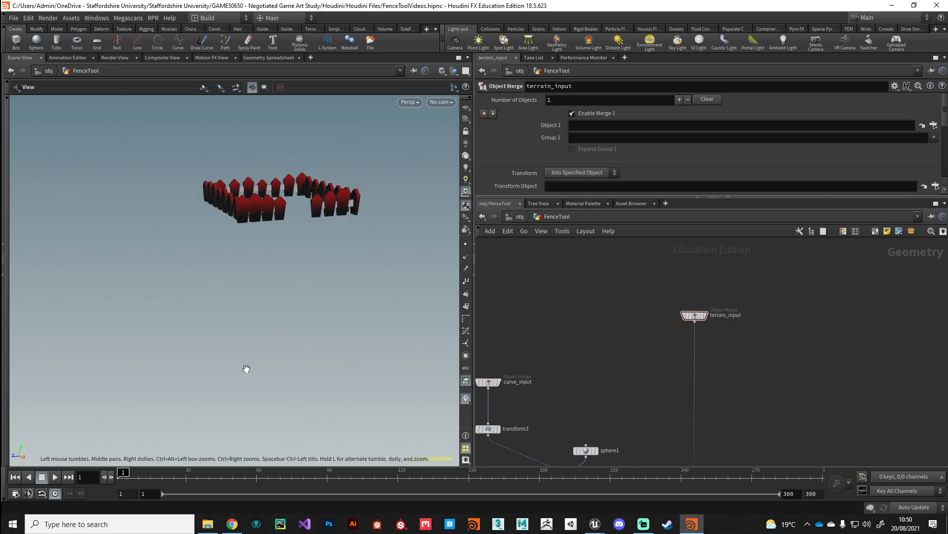
Orbit to view the flat fence, then box-select grid1 and carve1.
{"action": "left_click_drag", "start_coordinate": [435, 163], "coordinate": [392, 239]}
{"action": "left_click_drag", "start_coordinate": [239, 376], "coordinate": [387, 398]}
{"action": "scroll", "coordinate": [673, 295], "scroll_direction": "down", "scroll_amount": 5}
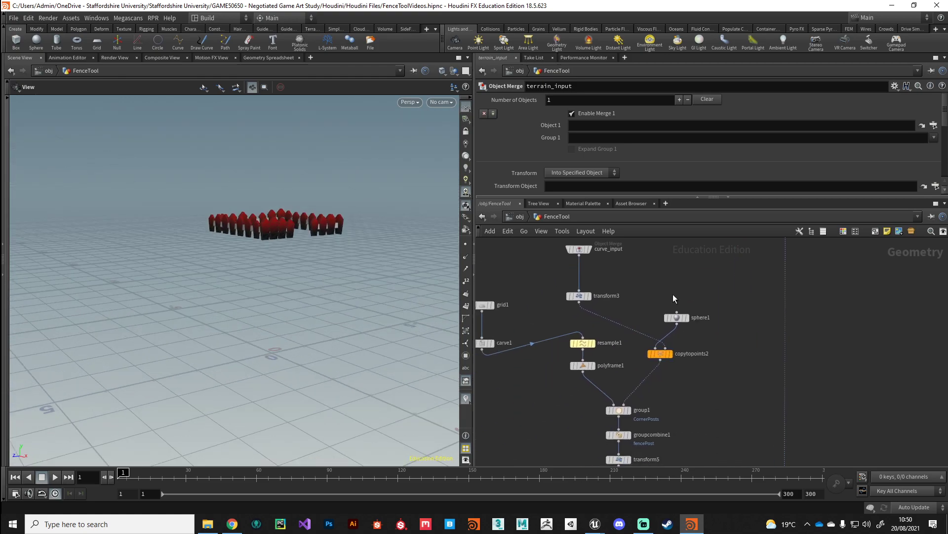
{"action": "left_click_drag", "start_coordinate": [558, 352], "coordinate": [562, 380]}
{"action": "scroll", "coordinate": [616, 419], "scroll_direction": "up", "scroll_amount": 3}
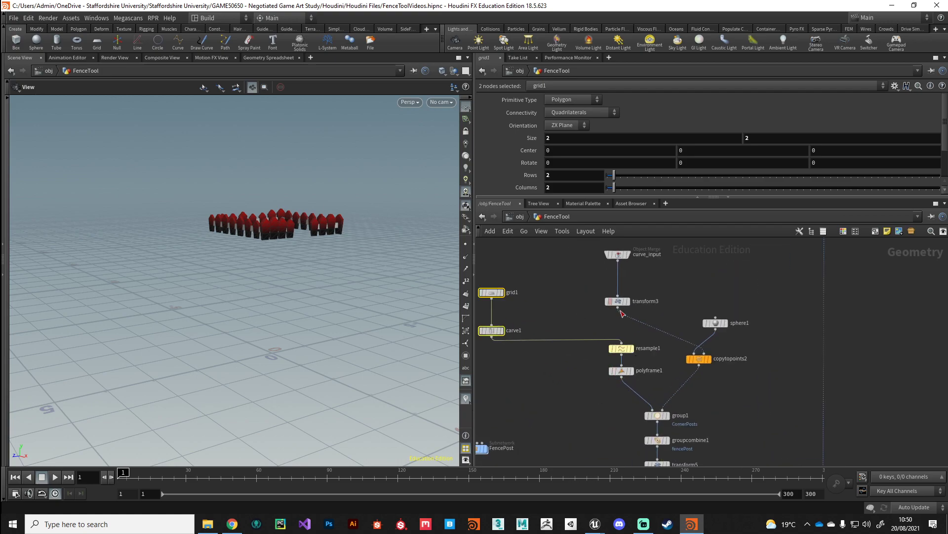
Add a Switch node (switch1) between the two curve branches and tidy the layout around it.
{"action": "left_click_drag", "start_coordinate": [615, 306], "coordinate": [670, 294]}
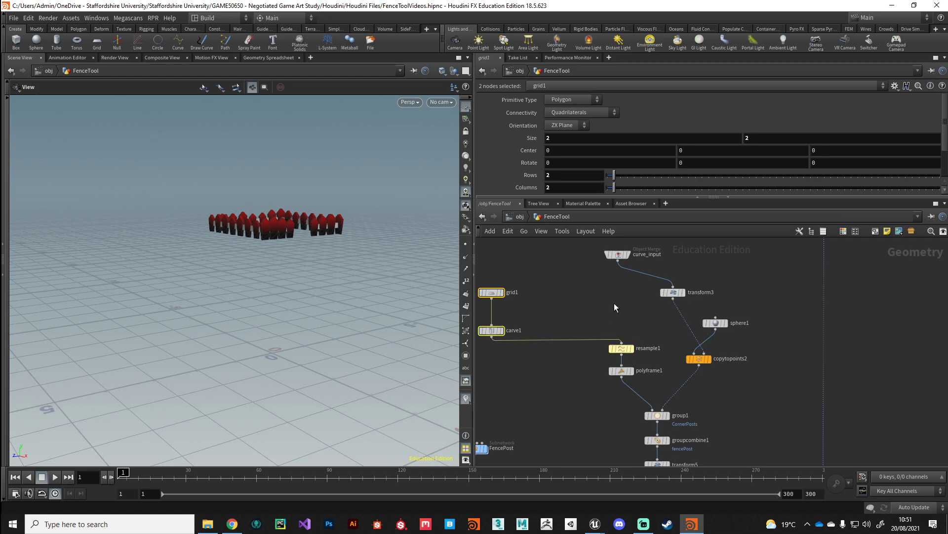
{"action": "key", "text": "Tab"}
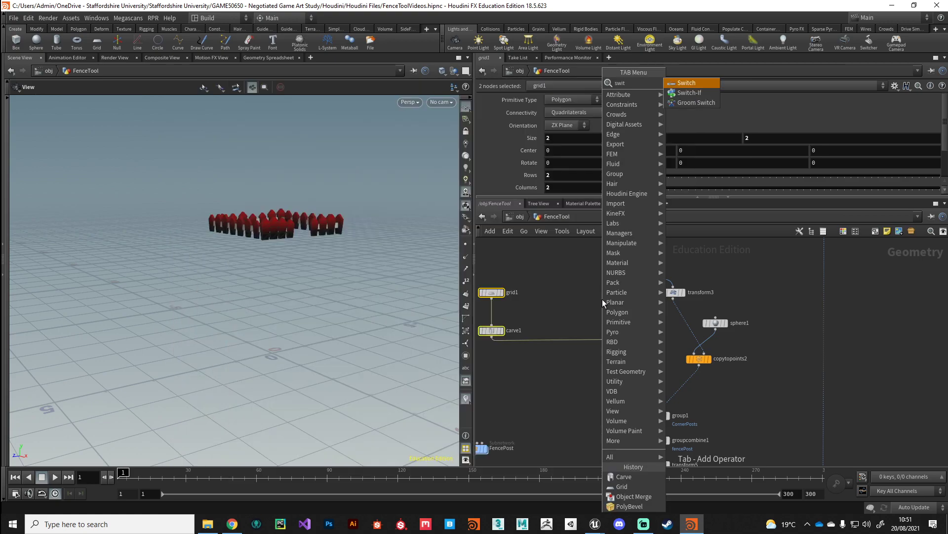
{"action": "key", "text": "Return"}
{"action": "left_click", "coordinate": [603, 299]}
{"action": "left_click_drag", "start_coordinate": [604, 299], "coordinate": [610, 317]}
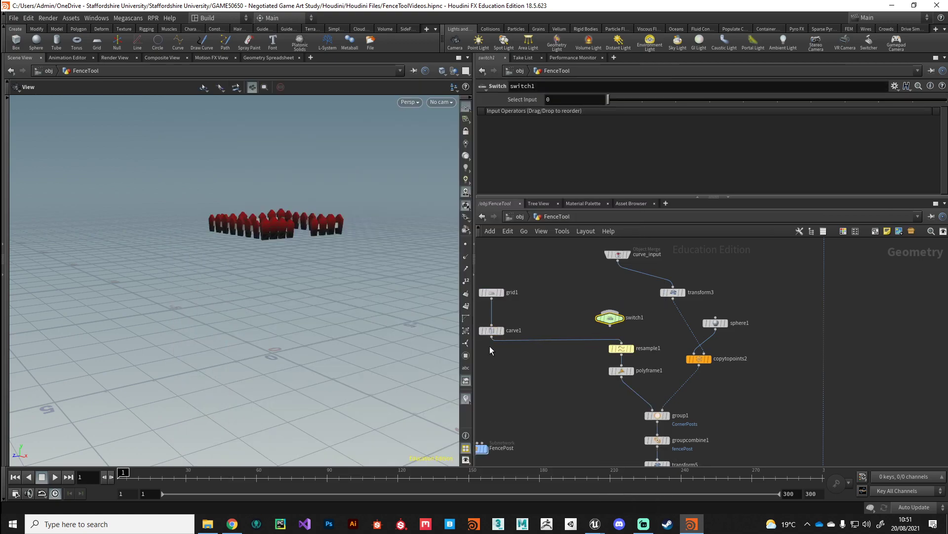
{"action": "middle_click_drag", "start_coordinate": [496, 357], "coordinate": [519, 373]}
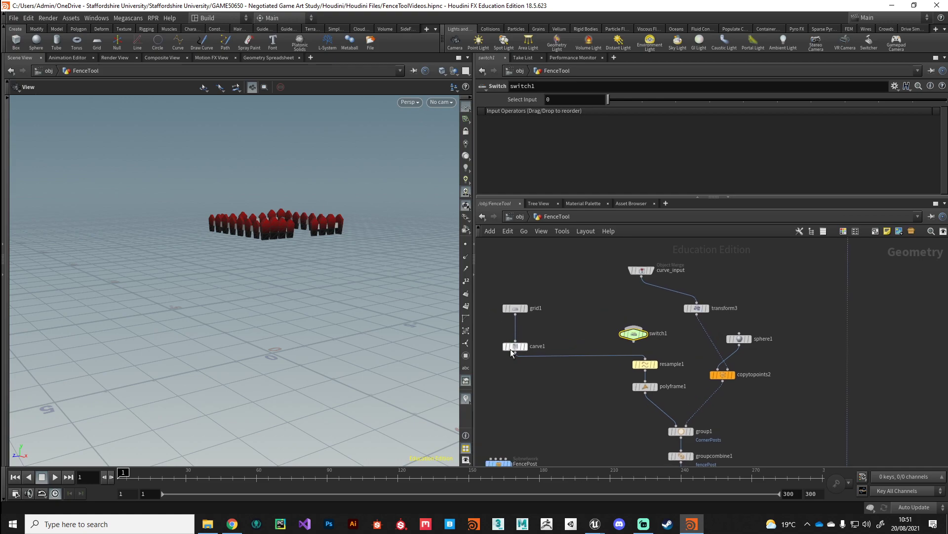
{"action": "left_click_drag", "start_coordinate": [501, 352], "coordinate": [520, 310]}
Connect carve1 and curve_input into switch1 and set switch1 as the displayed node.
{"action": "left_click", "coordinate": [519, 307]}
{"action": "left_click", "coordinate": [534, 364]}
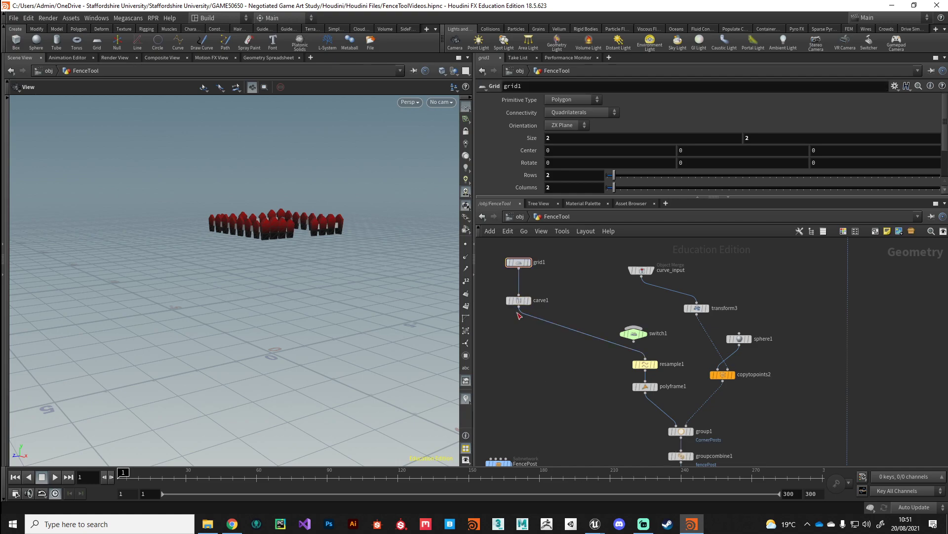
{"action": "left_click", "coordinate": [634, 327]}
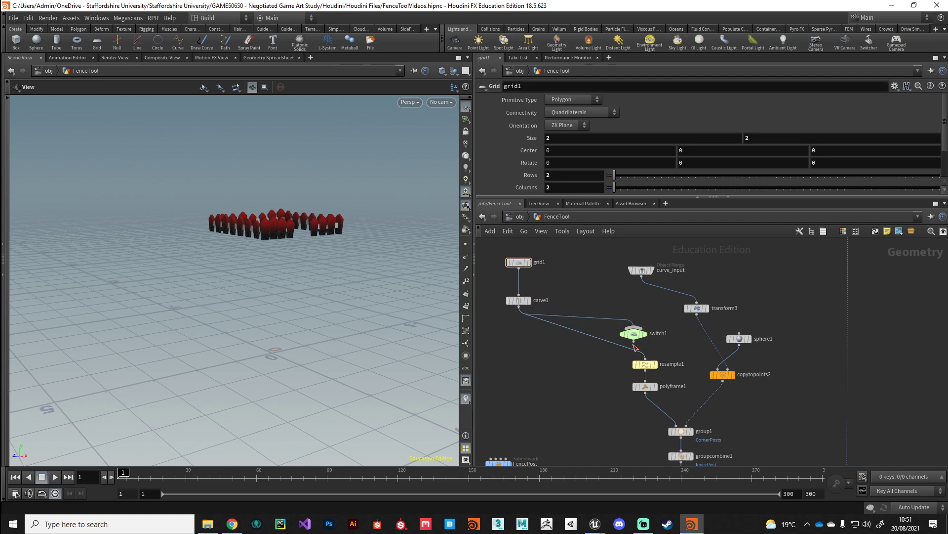
{"action": "left_click", "coordinate": [643, 279]}
{"action": "left_click", "coordinate": [635, 334]}
{"action": "mouse_move", "coordinate": [636, 338]}
{"action": "left_mouse_down"}
{"action": "mouse_move", "coordinate": [636, 320]}
{"action": "mouse_move", "coordinate": [640, 328]}
{"action": "left_mouse_up"}
{"action": "left_click", "coordinate": [648, 324]}
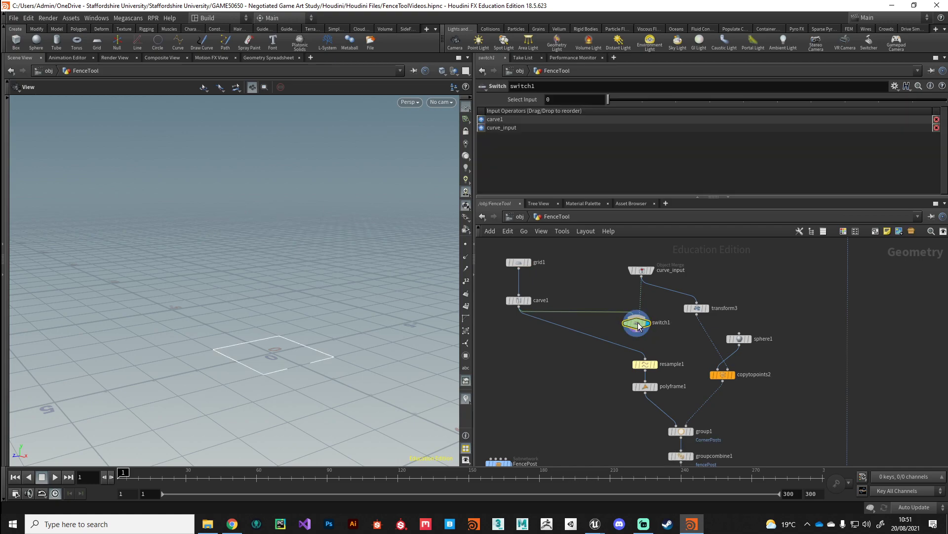
{"action": "mouse_move", "coordinate": [615, 101]}
{"action": "left_mouse_down"}
{"action": "mouse_move", "coordinate": [635, 104]}
{"action": "mouse_move", "coordinate": [609, 107]}
{"action": "left_mouse_up"}
{"action": "middle_click_drag", "start_coordinate": [610, 286], "coordinate": [621, 323]}
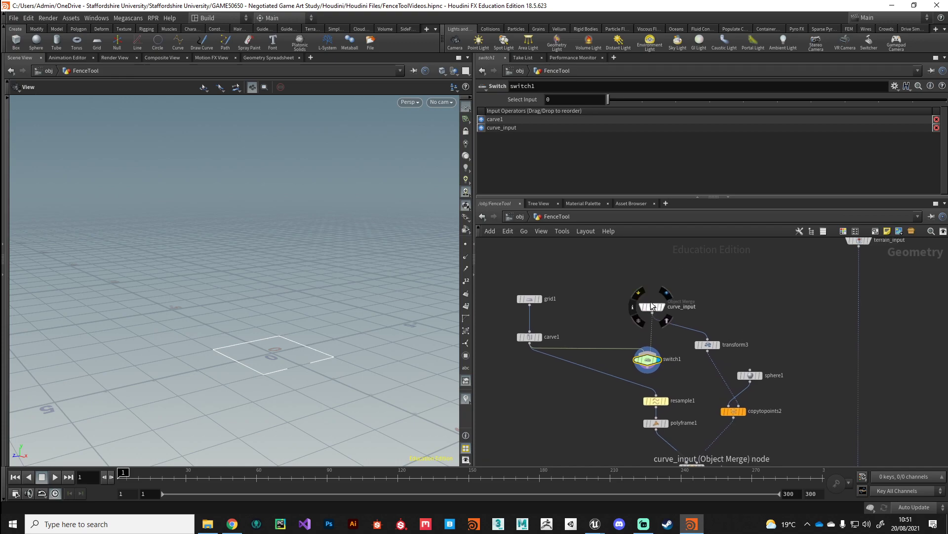
{"action": "left_click_drag", "start_coordinate": [647, 289], "coordinate": [650, 297]}
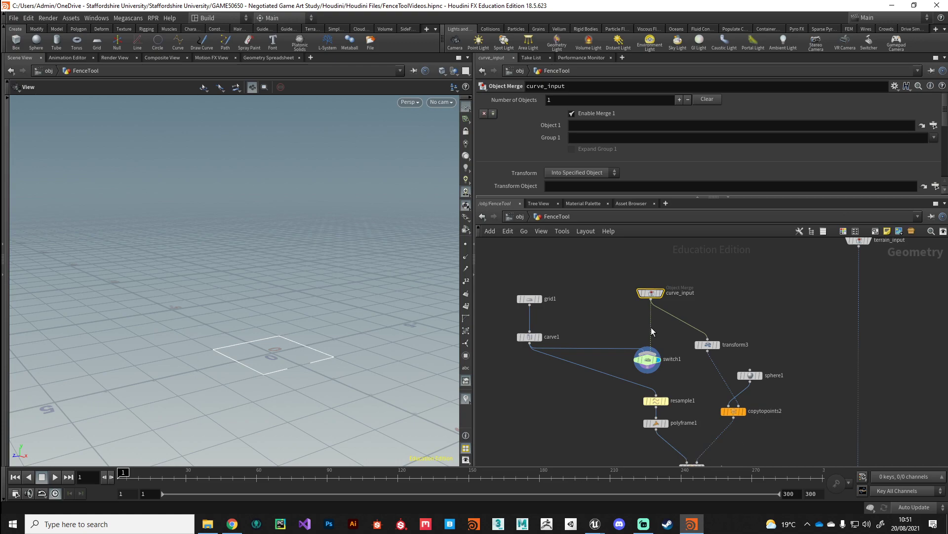
{"action": "left_click", "coordinate": [648, 359]}
{"action": "left_click_drag", "start_coordinate": [607, 99], "coordinate": [642, 99]}
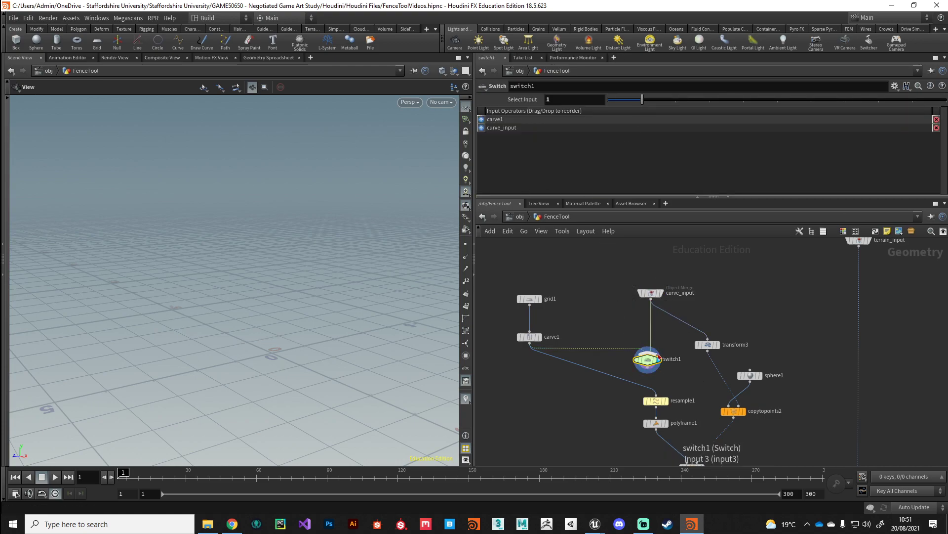
{"action": "left_click_drag", "start_coordinate": [642, 100], "coordinate": [609, 103]}
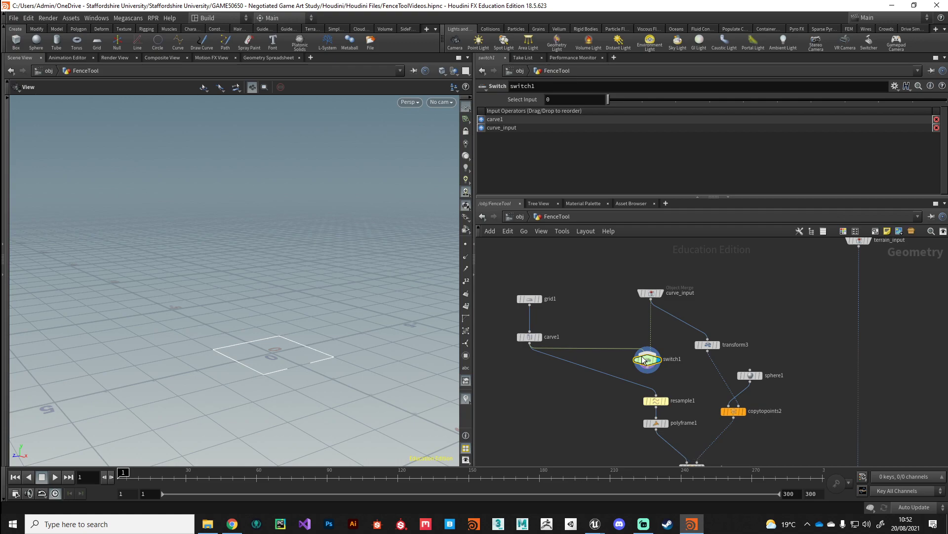
{"action": "left_click_drag", "start_coordinate": [651, 362], "coordinate": [647, 357]}
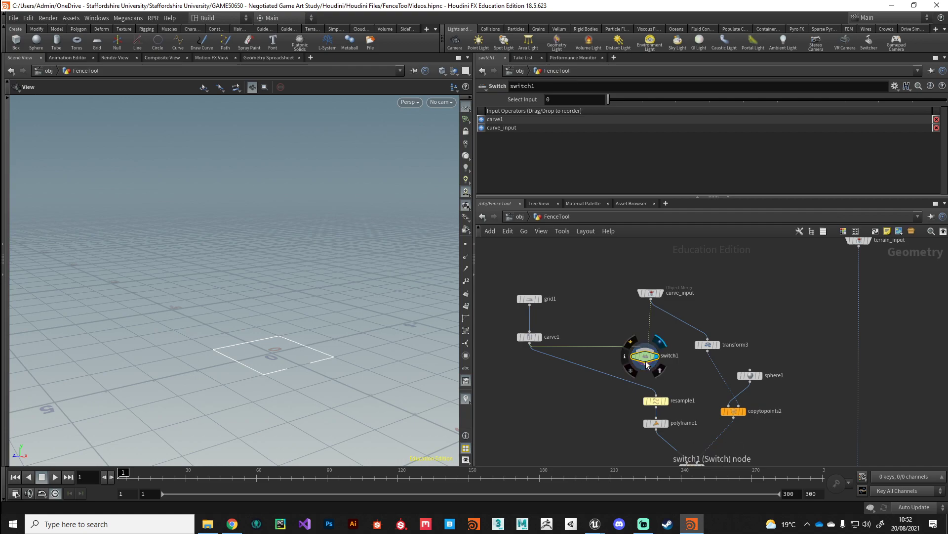
{"action": "left_click_drag", "start_coordinate": [645, 360], "coordinate": [643, 364]}
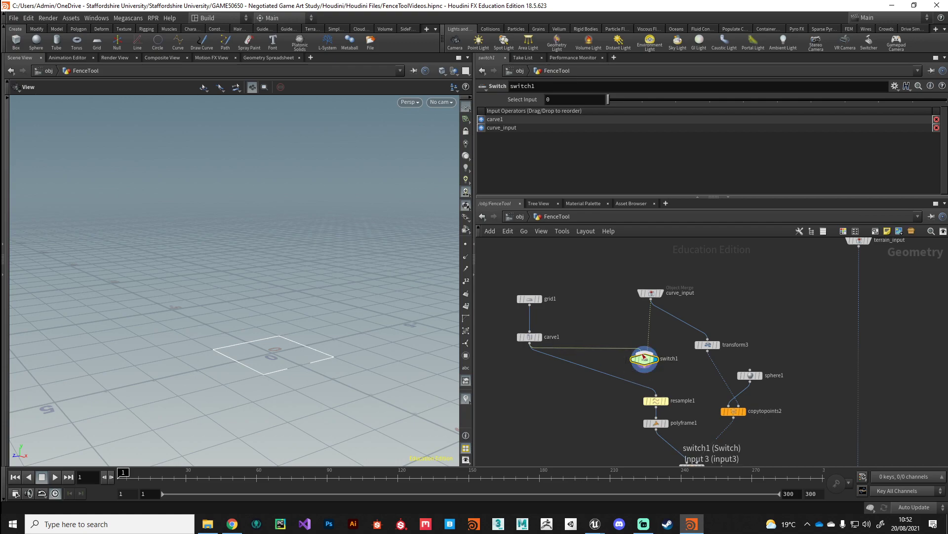
{"action": "left_click", "coordinate": [651, 293]}
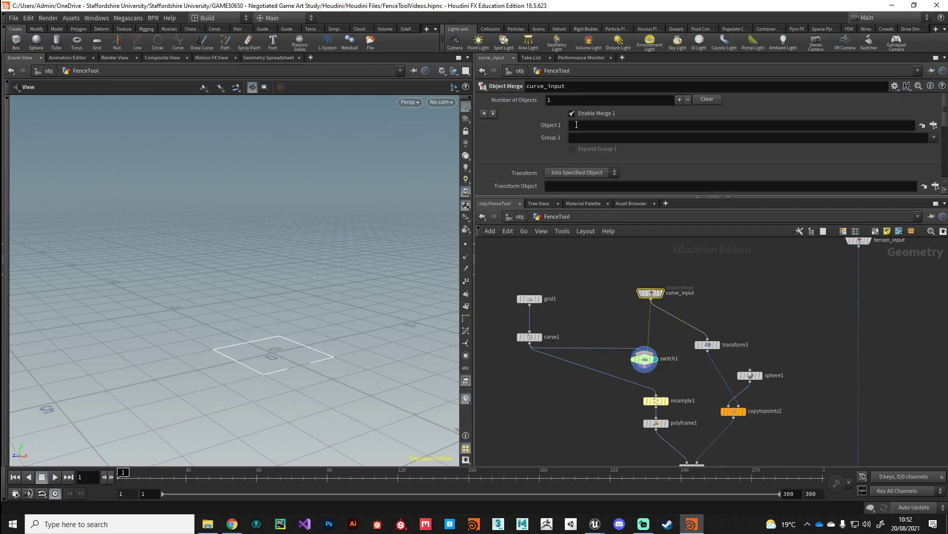
Connect switch1's output to resample1 in place of carve1, then focus switch1's Select Input value.
{"action": "left_click", "coordinate": [644, 359]}
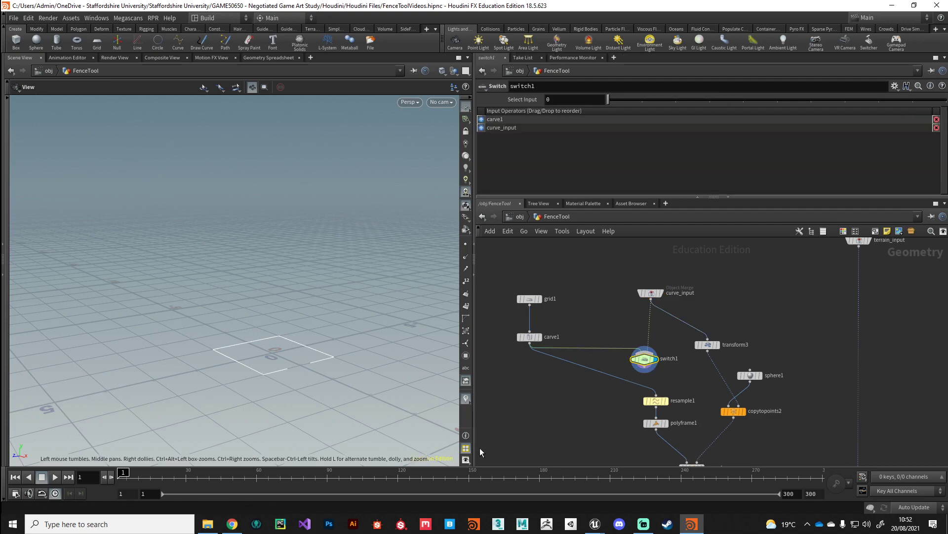
{"action": "double_click", "coordinate": [565, 100]}
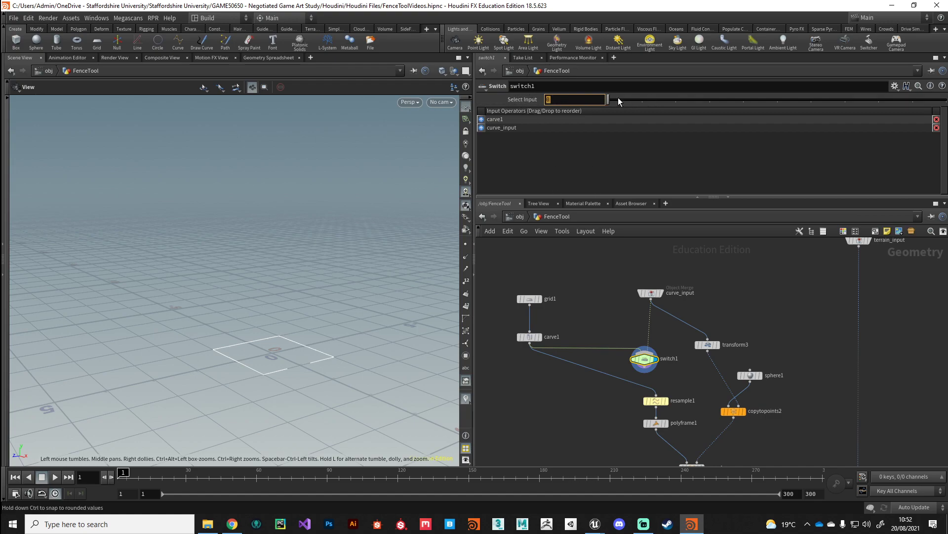
{"action": "left_click", "coordinate": [645, 372]}
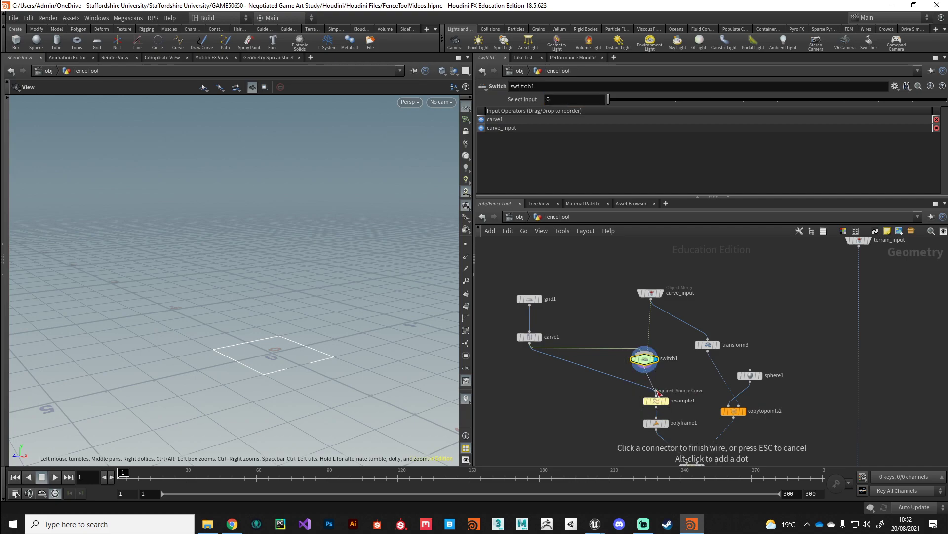
{"action": "left_click", "coordinate": [656, 394]}
{"action": "left_click_drag", "start_coordinate": [645, 359], "coordinate": [651, 359]}
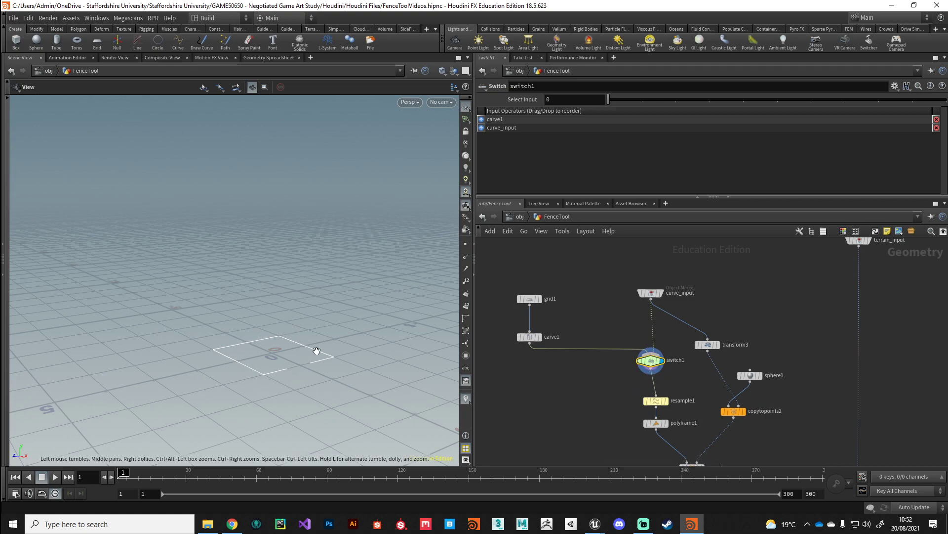
{"action": "middle_click_drag", "start_coordinate": [597, 313], "coordinate": [610, 344]}
{"action": "middle_click_drag", "start_coordinate": [590, 416], "coordinate": [574, 403]}
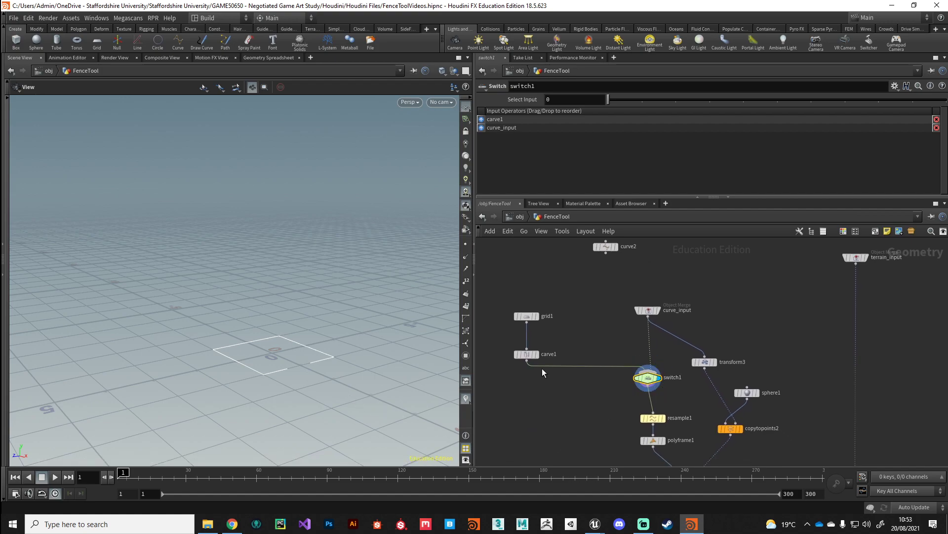
{"action": "left_click", "coordinate": [564, 98]}
Open and enlarge the Select Input expression editor, replacing the 0 with if(strmatch(.
{"action": "key", "text": "alt+e"}
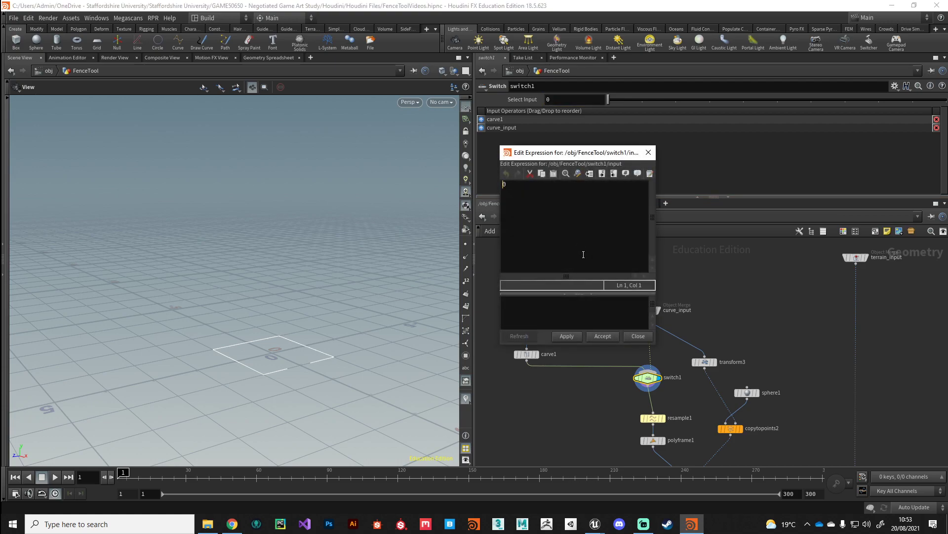
{"action": "left_click_drag", "start_coordinate": [553, 154], "coordinate": [404, 108]}
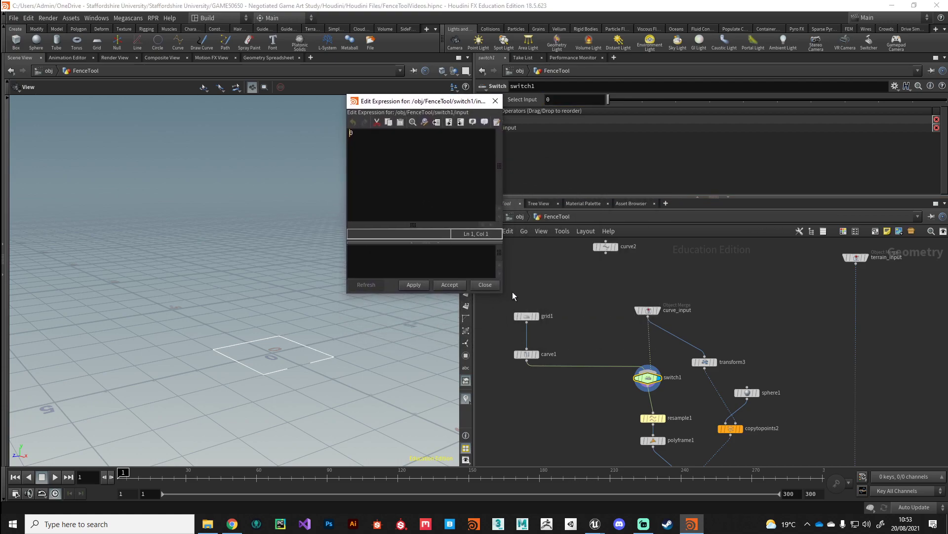
{"action": "left_click_drag", "start_coordinate": [503, 296], "coordinate": [641, 339]}
{"action": "left_click_drag", "start_coordinate": [522, 105], "coordinate": [375, 95]}
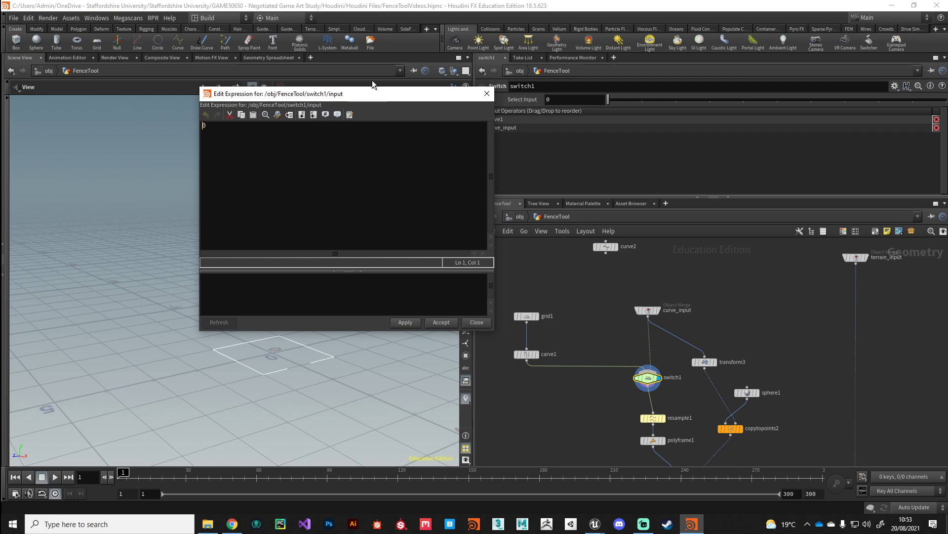
{"action": "key", "text": "ctrl+a"}
{"action": "type", "text": "if"}
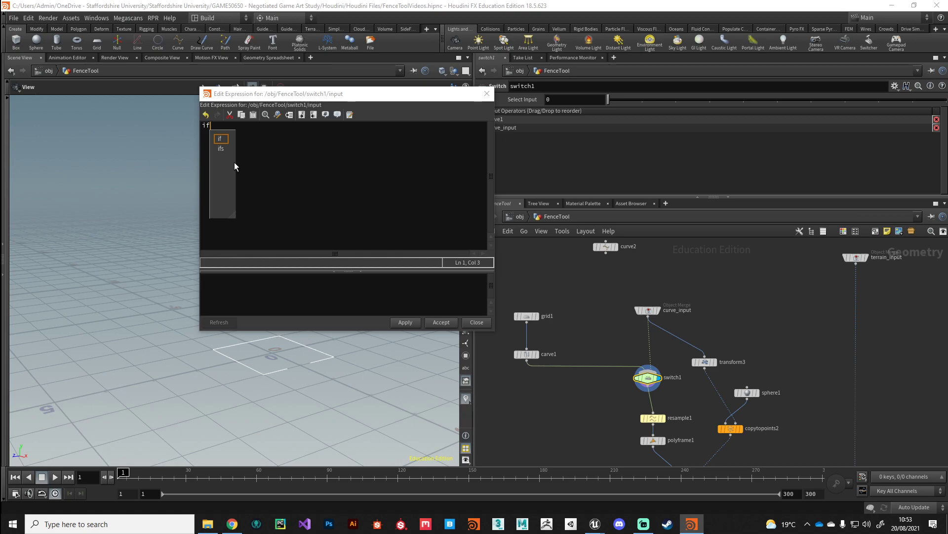
{"action": "type", "text": "(strmatch"}
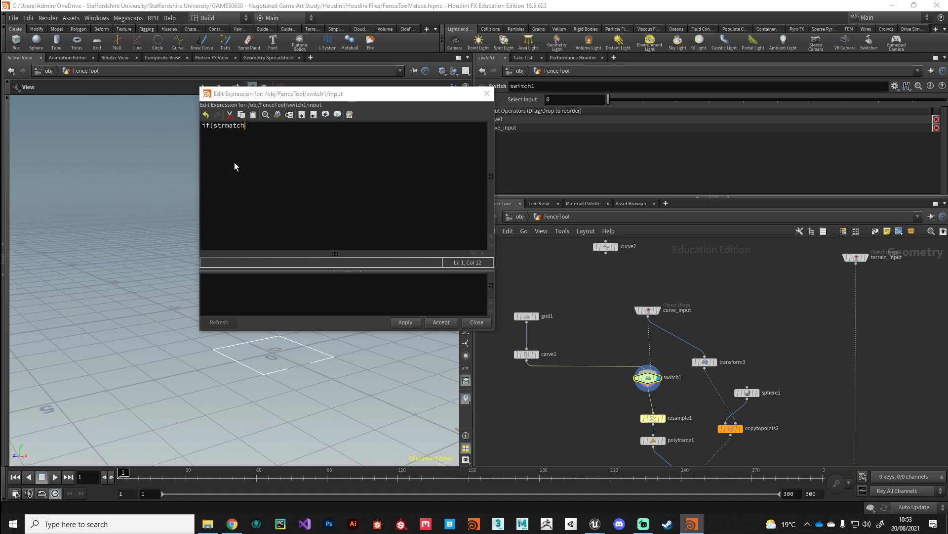
{"action": "type", "text": "("}
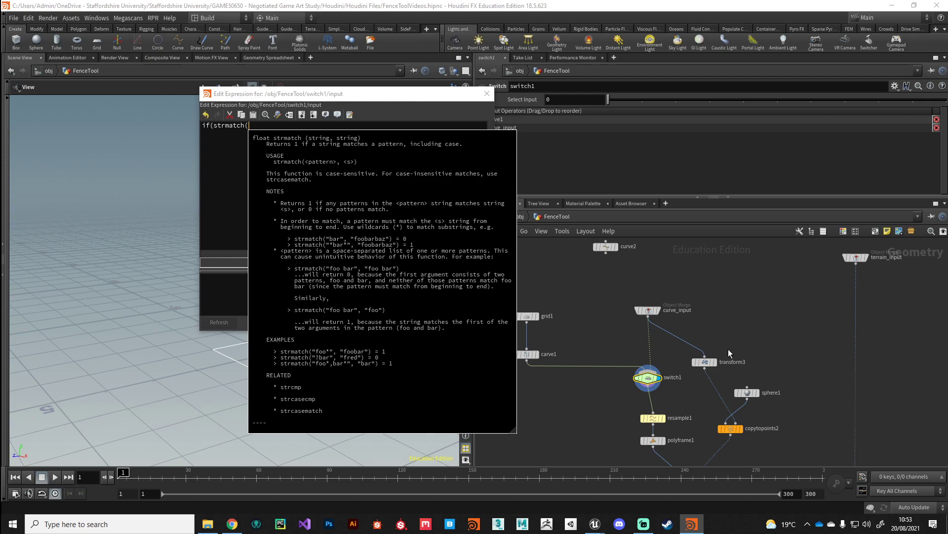
{"action": "left_click", "coordinate": [646, 310]}
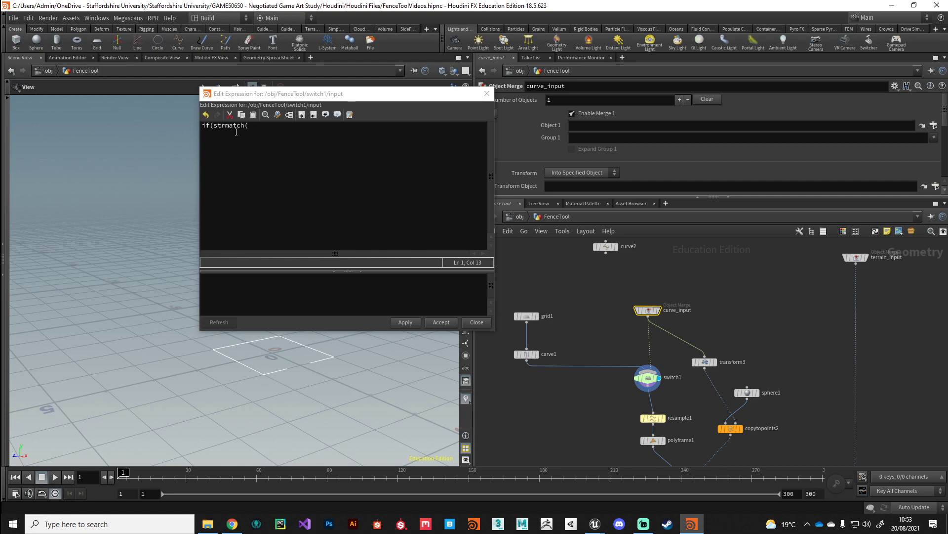
Extend the expression to if(strmatch(chs("../curve_input/objpath1"), "" using autocomplete.
{"action": "left_click", "coordinate": [271, 159]}
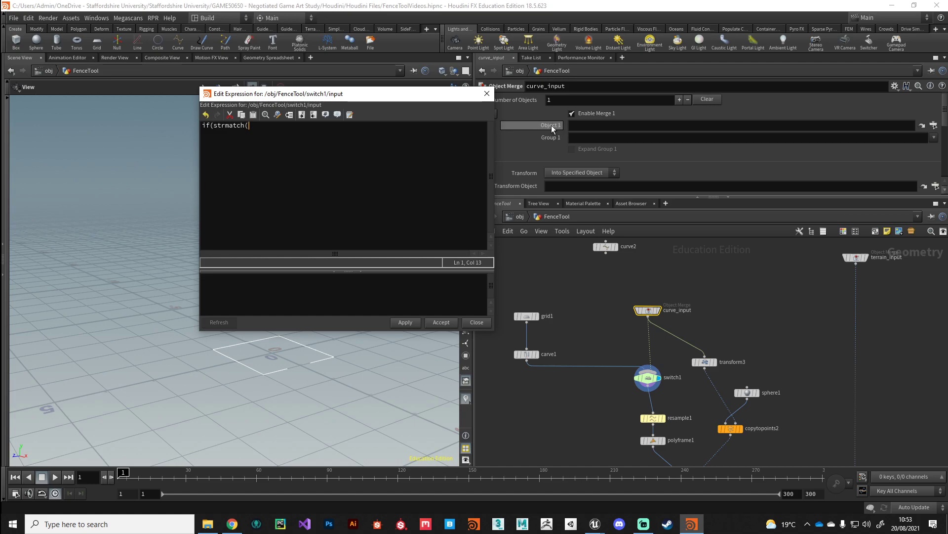
{"action": "left_click_drag", "start_coordinate": [551, 126], "coordinate": [269, 126]}
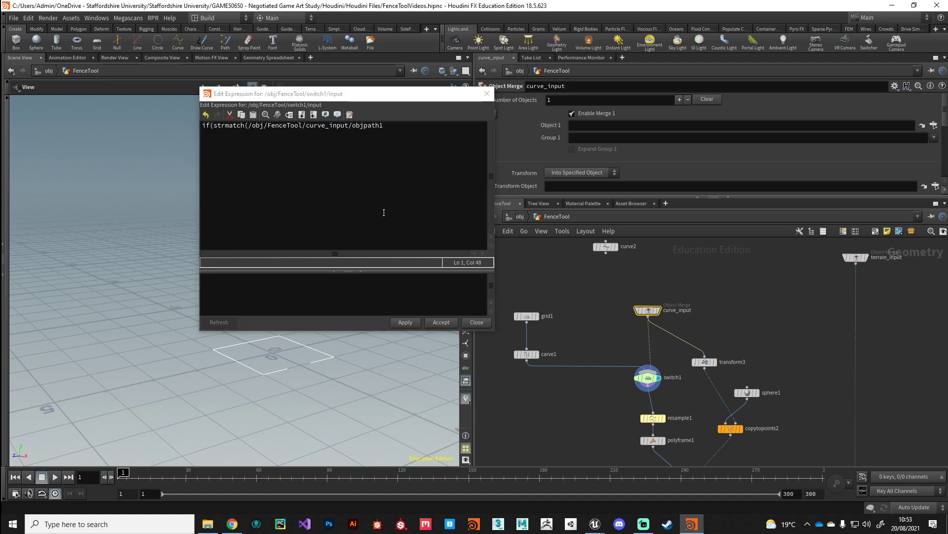
{"action": "key", "text": "BackSpace"}
{"action": "key", "text": "BackSpace"}
{"action": "key", "text": "BackSpace"}
{"action": "key", "text": "BackSpace"}
{"action": "key", "text": "BackSpace"}
{"action": "key", "text": "BackSpace"}
{"action": "key", "text": "BackSpace"}
{"action": "key", "text": "BackSpace"}
{"action": "key", "text": "BackSpace"}
{"action": "key", "text": "BackSpace"}
{"action": "key", "text": "BackSpace"}
{"action": "key", "text": "BackSpace"}
{"action": "key", "text": "BackSpace"}
{"action": "key", "text": "BackSpace"}
{"action": "key", "text": "BackSpace"}
{"action": "key", "text": "BackSpace"}
{"action": "key", "text": "BackSpace"}
{"action": "key", "text": "BackSpace"}
{"action": "key", "text": "BackSpace"}
{"action": "key", "text": "BackSpace"}
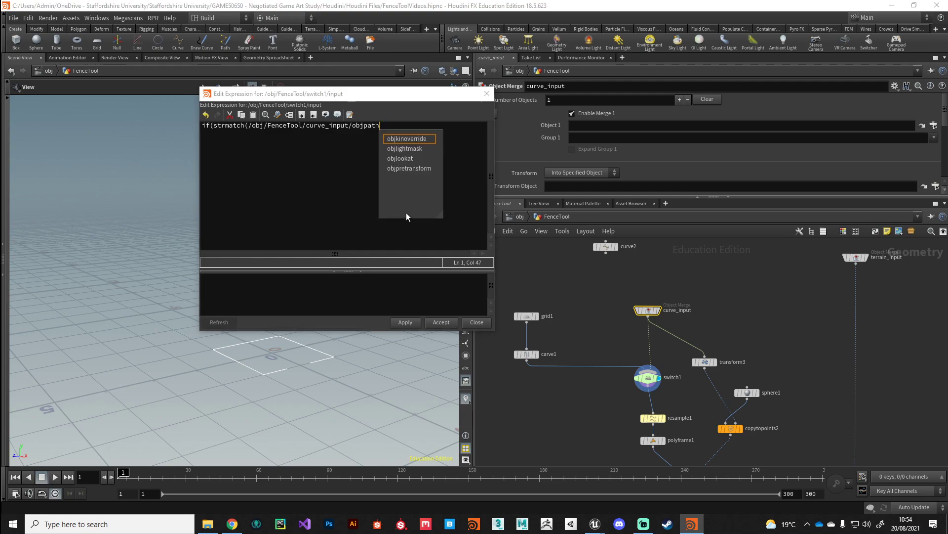
{"action": "key", "text": "BackSpace"}
{"action": "key", "text": "BackSpace"}
{"action": "key", "text": "BackSpace"}
{"action": "key", "text": "BackSpace"}
{"action": "key", "text": "BackSpace"}
{"action": "key", "text": "BackSpace"}
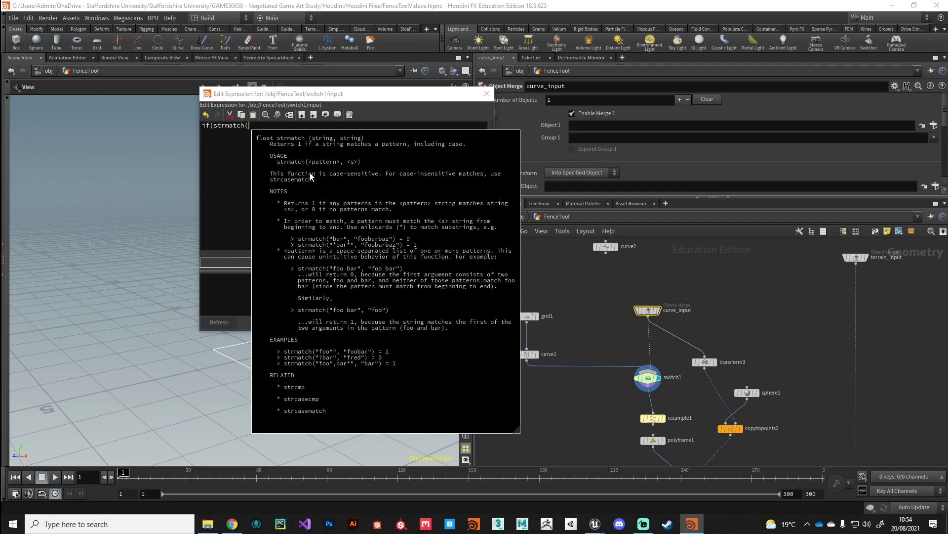
{"action": "type", "text": "chs"}
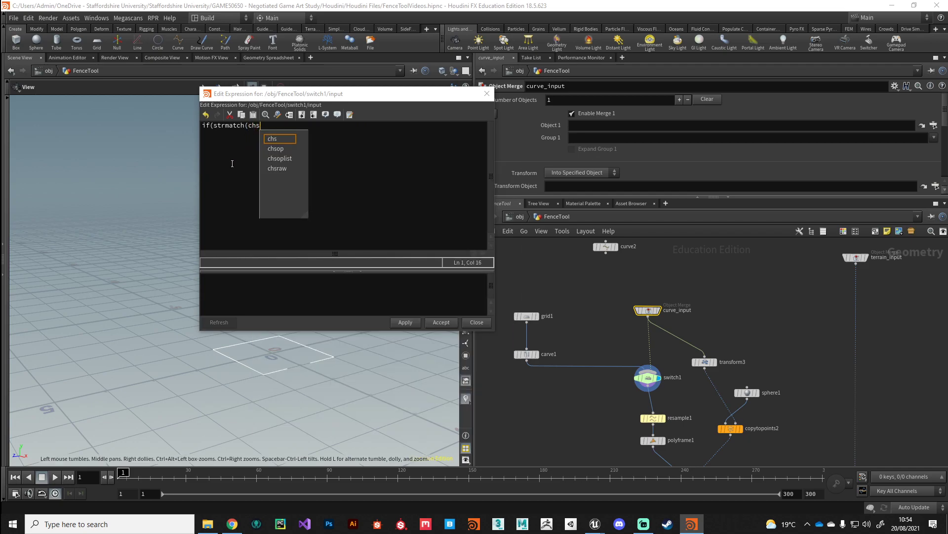
{"action": "type", "text": "(\"../"}
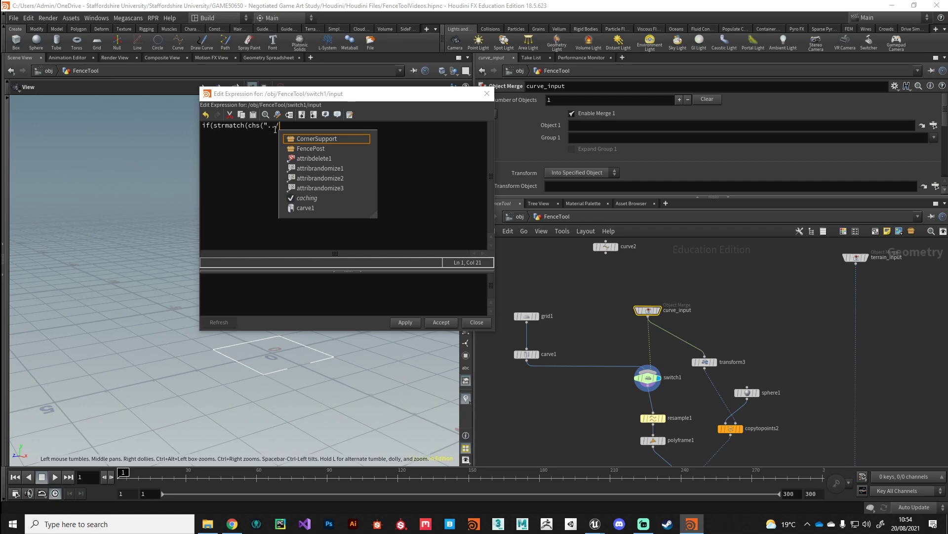
{"action": "type", "text": "curv"}
{"action": "key", "text": "Down"}
{"action": "key", "text": "Down"}
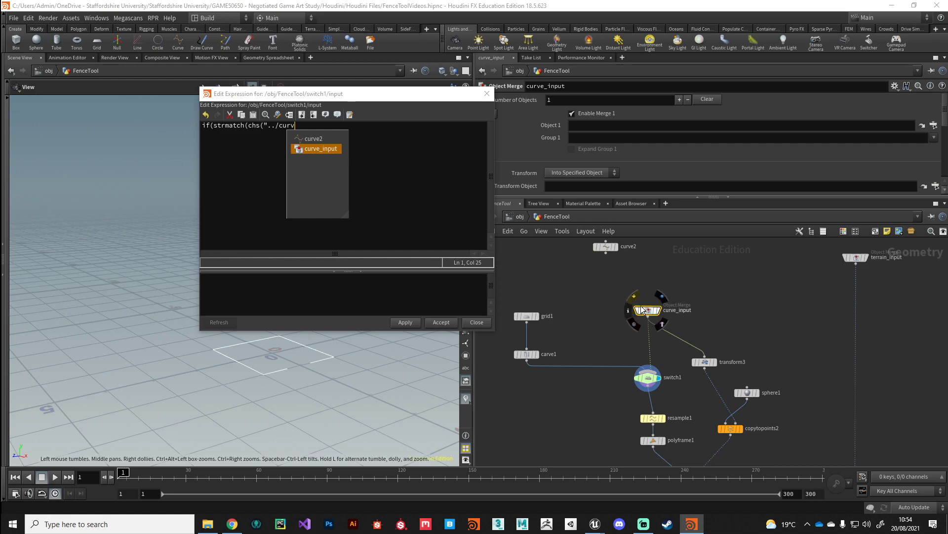
{"action": "key", "text": "Return"}
{"action": "type", "text": "/"}
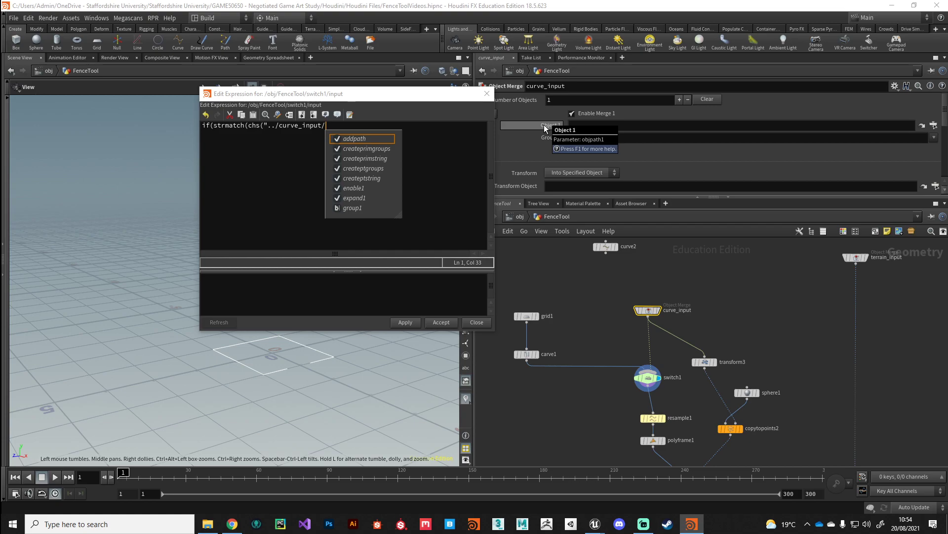
{"action": "type", "text": "obj"}
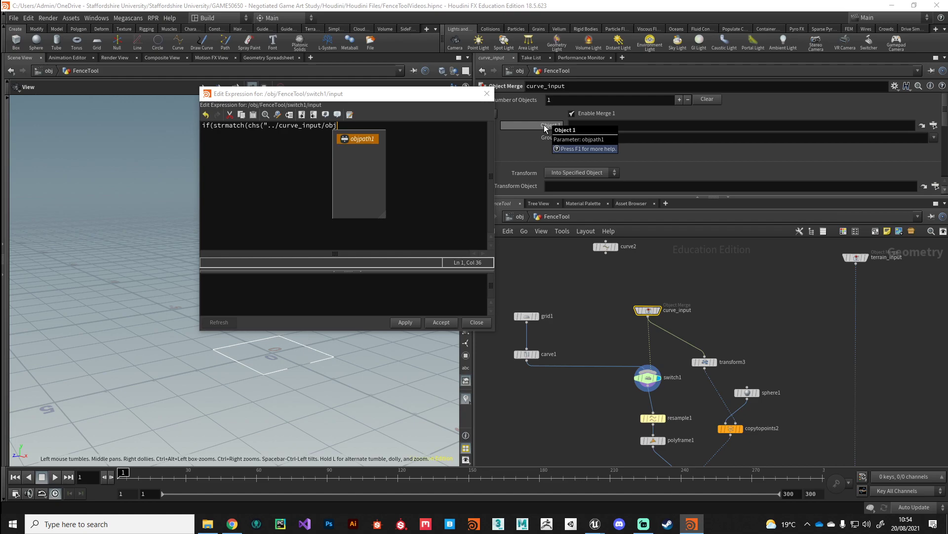
{"action": "key", "text": "Return"}
{"action": "type", "text": "\")"}
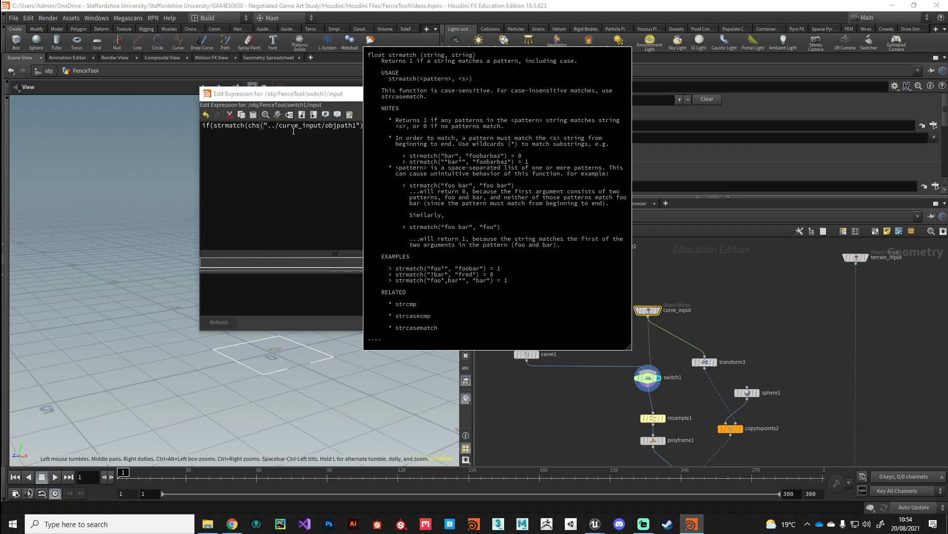
{"action": "type", "text": ", "}
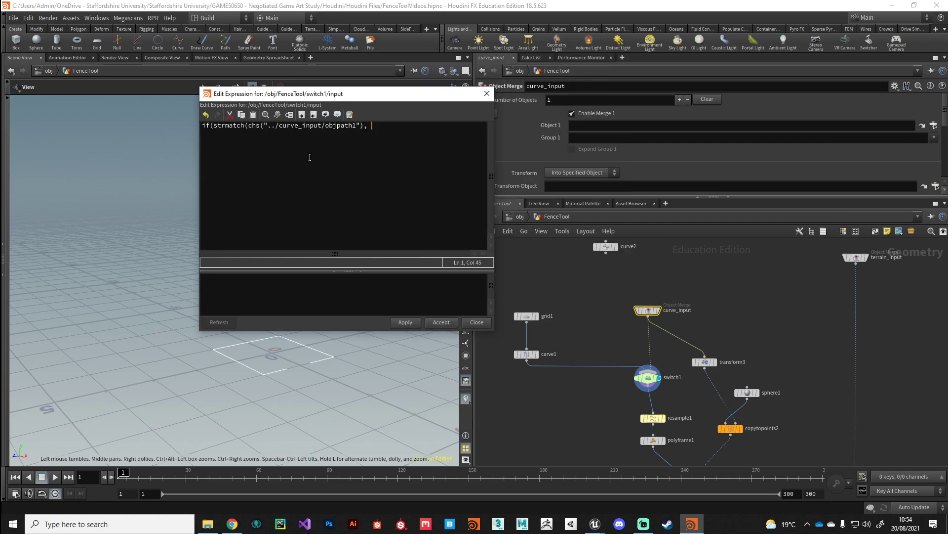
{"action": "type", "text": "\"\""}
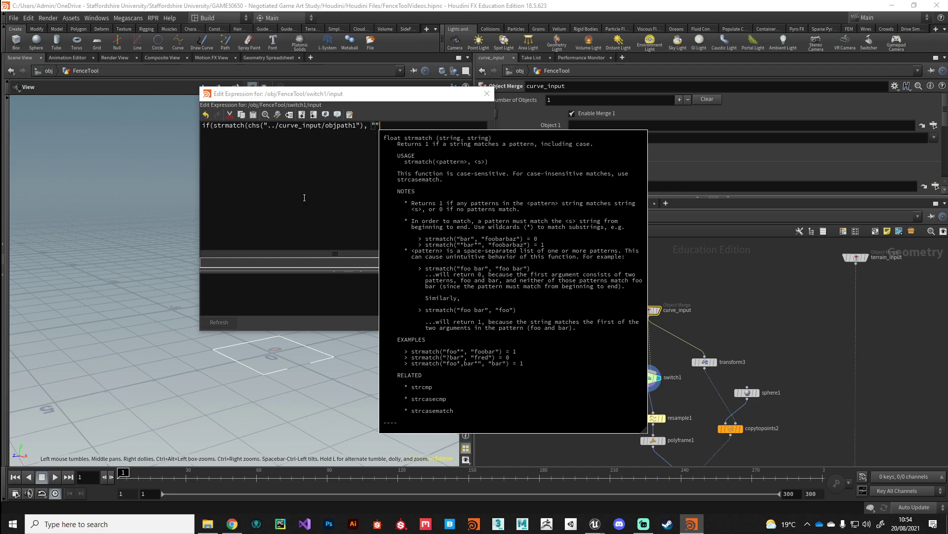
Complete the expression as if(strmatch(chs("../curve_input/objpath1"), ""), 0, 1).
{"action": "type", "text": ")"}
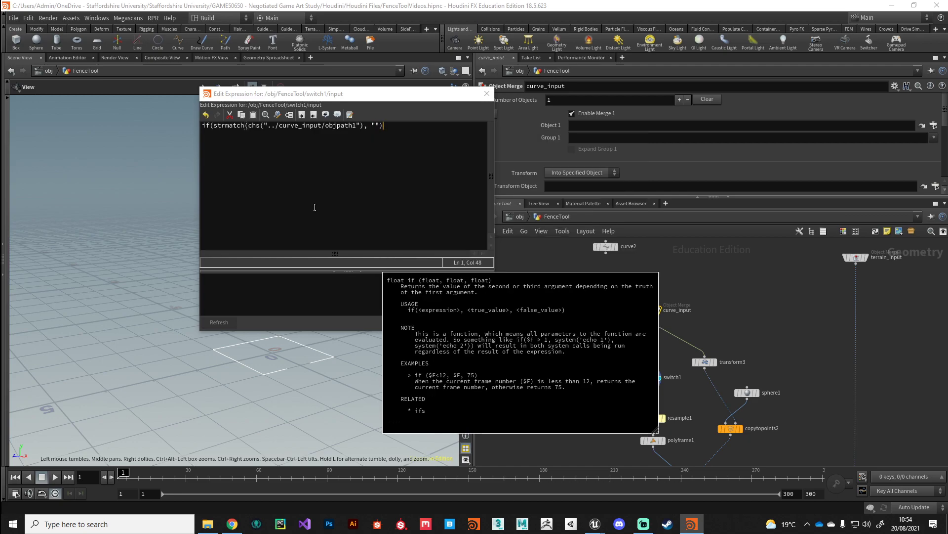
{"action": "type", "text": ", 0"}
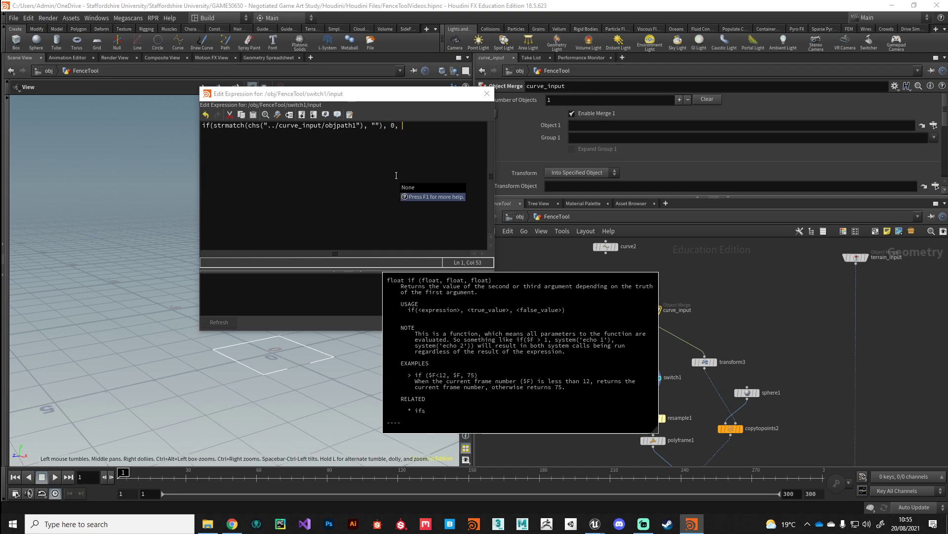
{"action": "type", "text": ", 1)"}
{"action": "key", "text": "Left"}
{"action": "key", "text": "Left"}
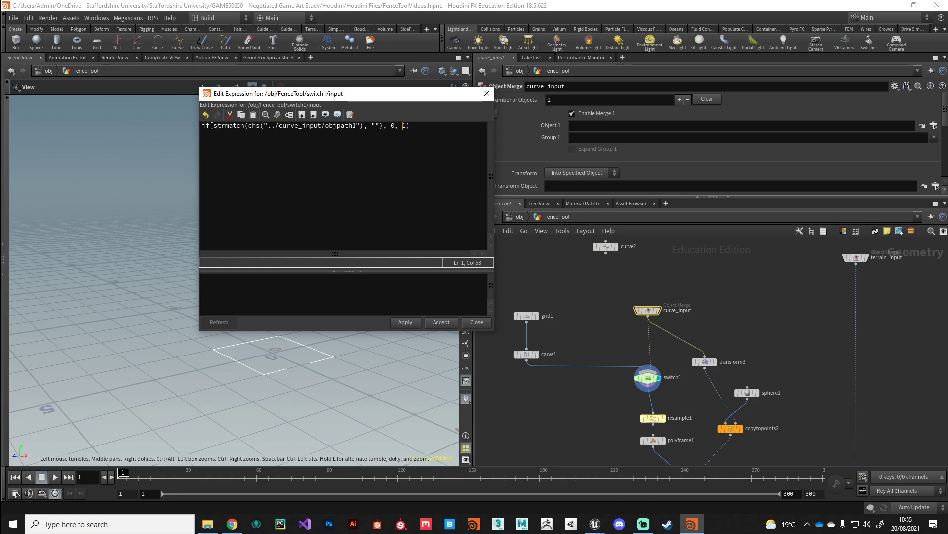
{"action": "left_click_drag", "start_coordinate": [213, 125], "coordinate": [364, 126]}
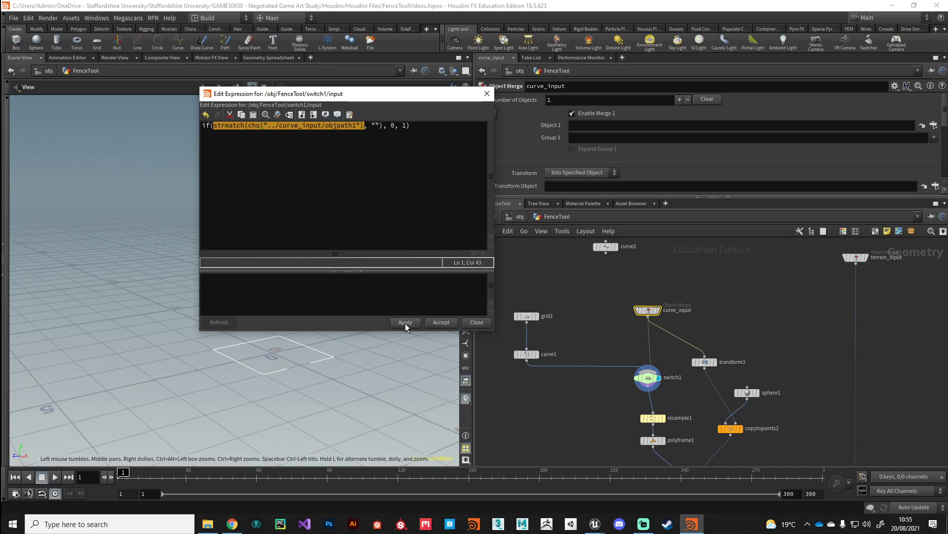
Accept the expression and check switch1's resulting input value.
{"action": "left_click", "coordinate": [432, 324]}
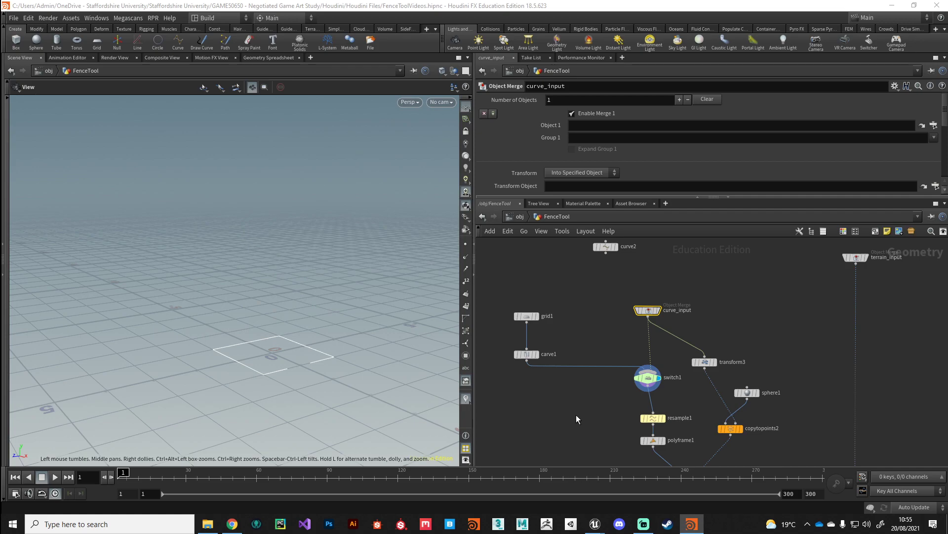
{"action": "left_click", "coordinate": [649, 380]}
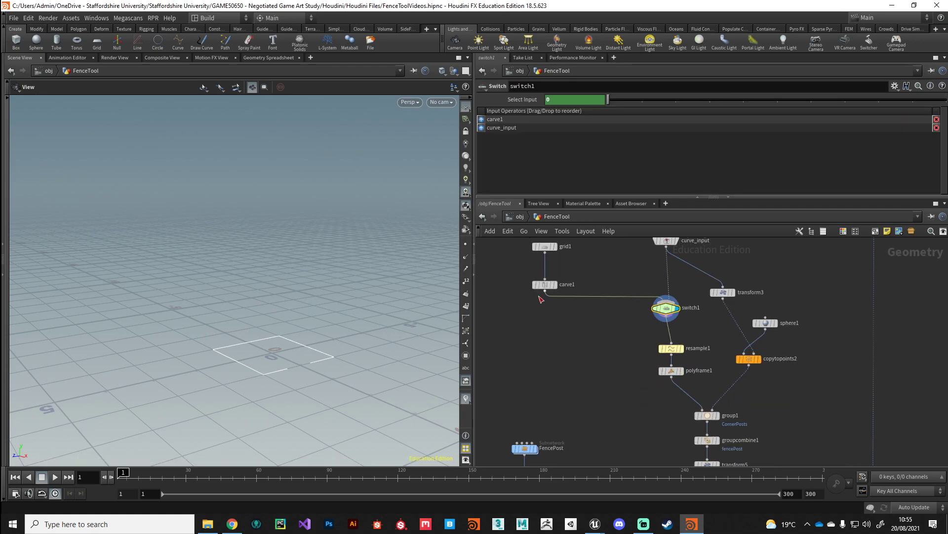
{"action": "middle_click_drag", "start_coordinate": [665, 305], "coordinate": [647, 389]}
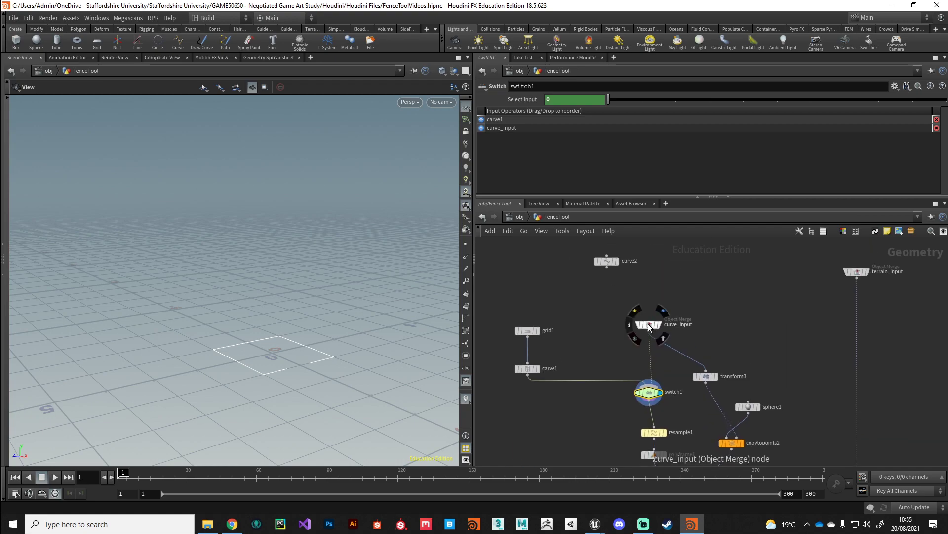
Set curve_input's Object 1 to curve2 and frame the whole FenceTool network.
{"action": "left_click_drag", "start_coordinate": [650, 327], "coordinate": [650, 324]}
{"action": "left_click_drag", "start_coordinate": [606, 261], "coordinate": [585, 124]}
{"action": "left_click", "coordinate": [594, 306]}
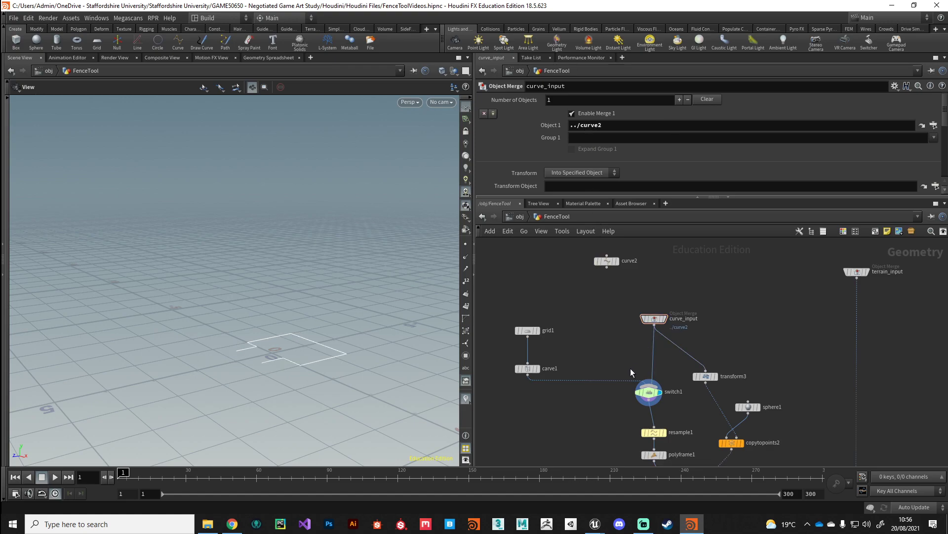
{"action": "middle_click_drag", "start_coordinate": [659, 337], "coordinate": [641, 309]}
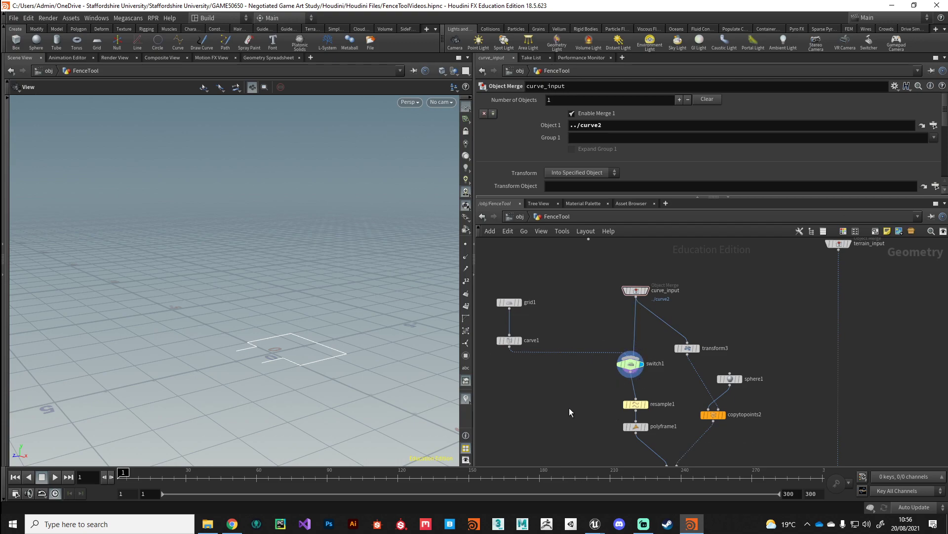
{"action": "middle_click_drag", "start_coordinate": [588, 278], "coordinate": [605, 290]}
{"action": "scroll", "coordinate": [613, 370], "scroll_direction": "down", "scroll_amount": 6}
{"action": "scroll", "coordinate": [617, 380], "scroll_direction": "up", "scroll_amount": 4}
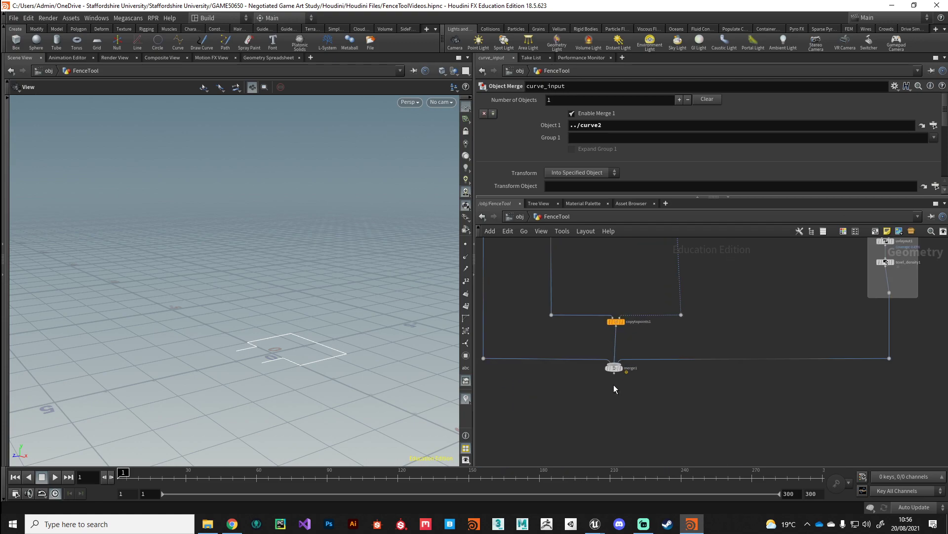
Display merge1 and view the fence posts from above.
{"action": "left_click", "coordinate": [620, 370]}
{"action": "left_click", "coordinate": [617, 369]}
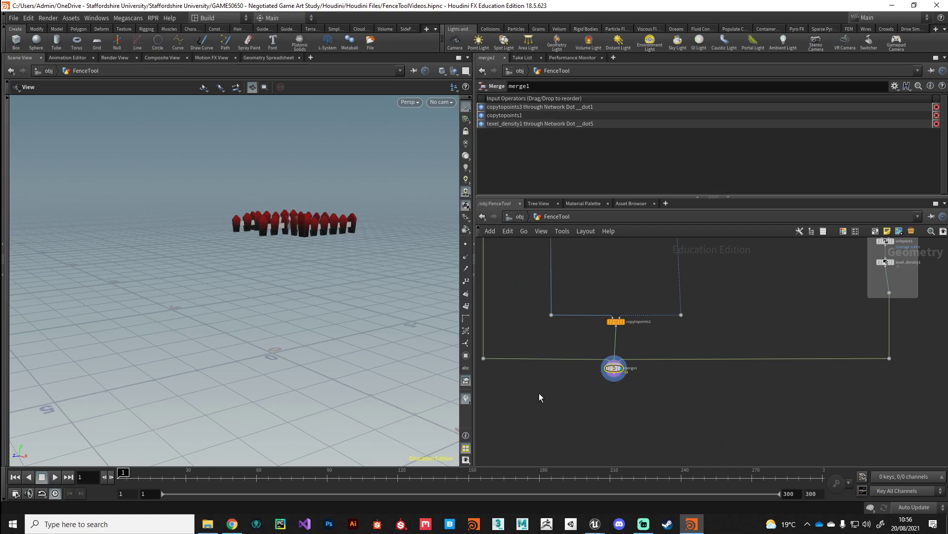
{"action": "left_click_drag", "start_coordinate": [316, 247], "coordinate": [364, 333]}
{"action": "scroll", "coordinate": [604, 350], "scroll_direction": "down", "scroll_amount": 5}
{"action": "scroll", "coordinate": [624, 292], "scroll_direction": "up", "scroll_amount": 5}
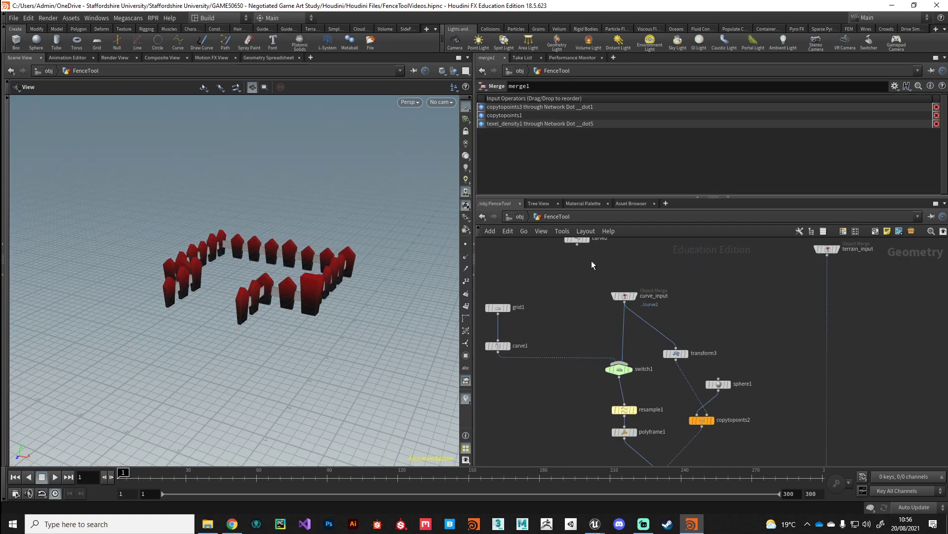
Clear curve_input's Object 1 path so the fence falls back to the square outline.
{"action": "left_click", "coordinate": [625, 296]}
{"action": "double_click", "coordinate": [587, 125]}
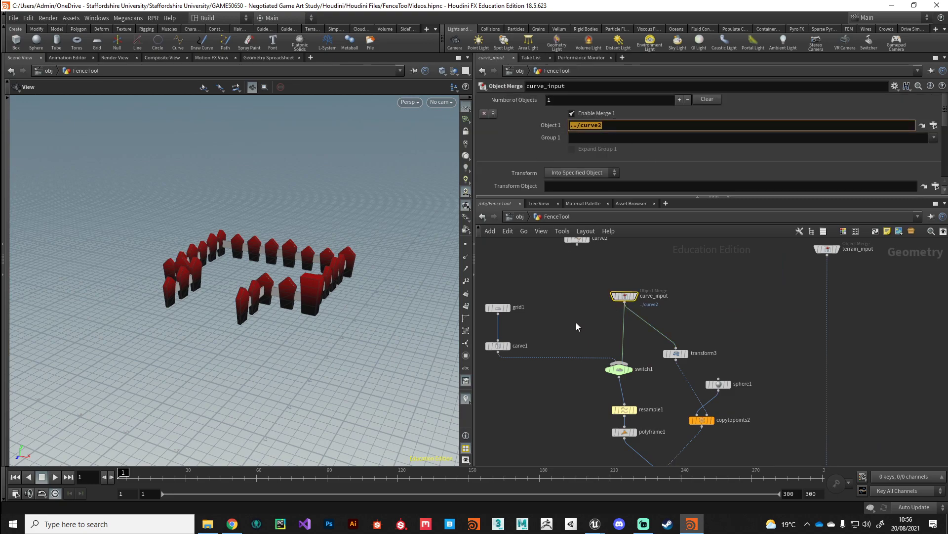
{"action": "key", "text": "BackSpace"}
{"action": "key", "text": "Return"}
{"action": "mouse_move", "coordinate": [625, 375]}
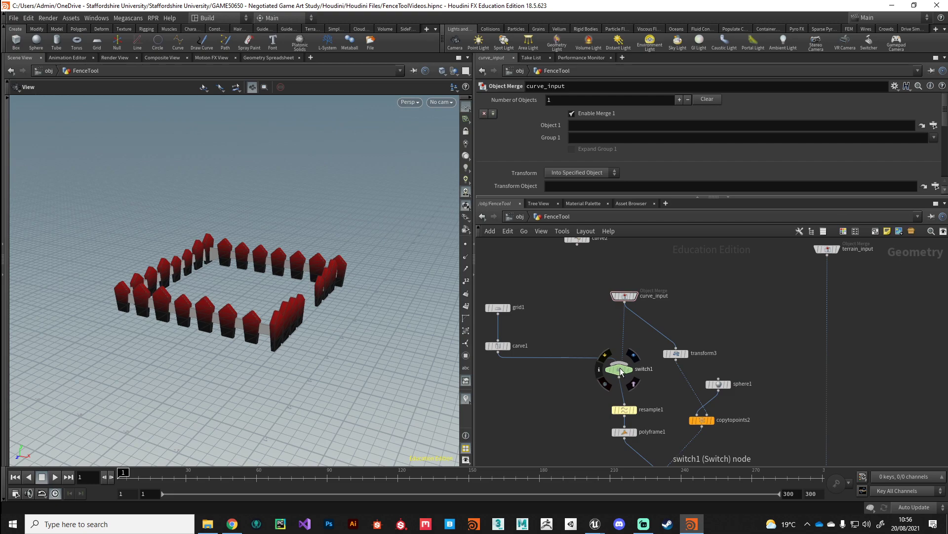
Connect terrain_input's output into ray1's second input.
{"action": "scroll", "coordinate": [576, 387], "scroll_direction": "down", "scroll_amount": 2}
{"action": "scroll", "coordinate": [602, 395], "scroll_direction": "down", "scroll_amount": 4}
{"action": "middle_click_drag", "start_coordinate": [701, 333], "coordinate": [657, 363]}
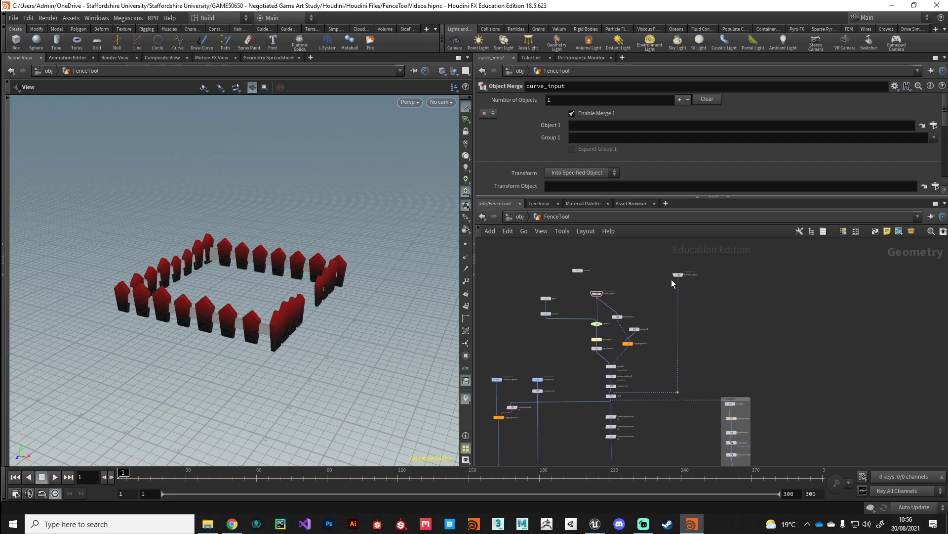
{"action": "left_click", "coordinate": [679, 273]}
{"action": "scroll", "coordinate": [675, 277], "scroll_direction": "up", "scroll_amount": 4}
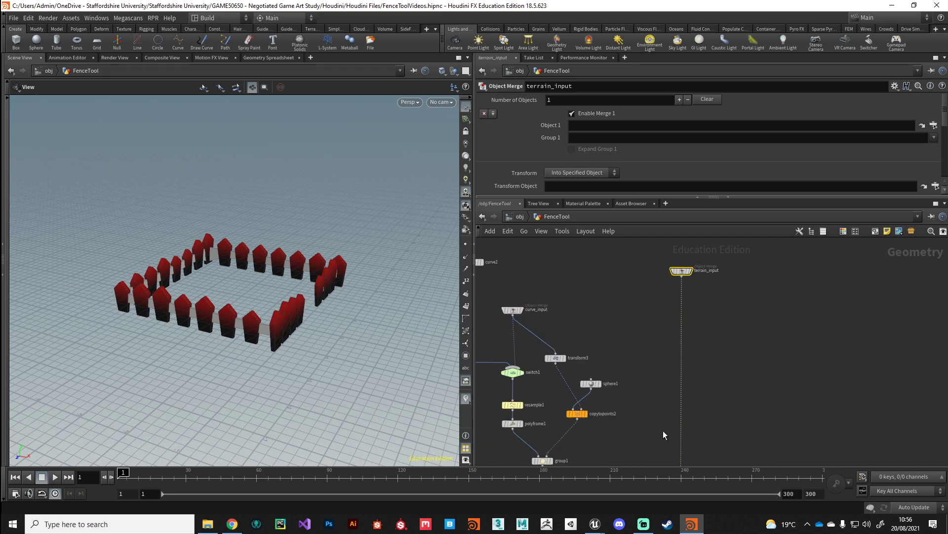
{"action": "scroll", "coordinate": [684, 341], "scroll_direction": "down", "scroll_amount": 3}
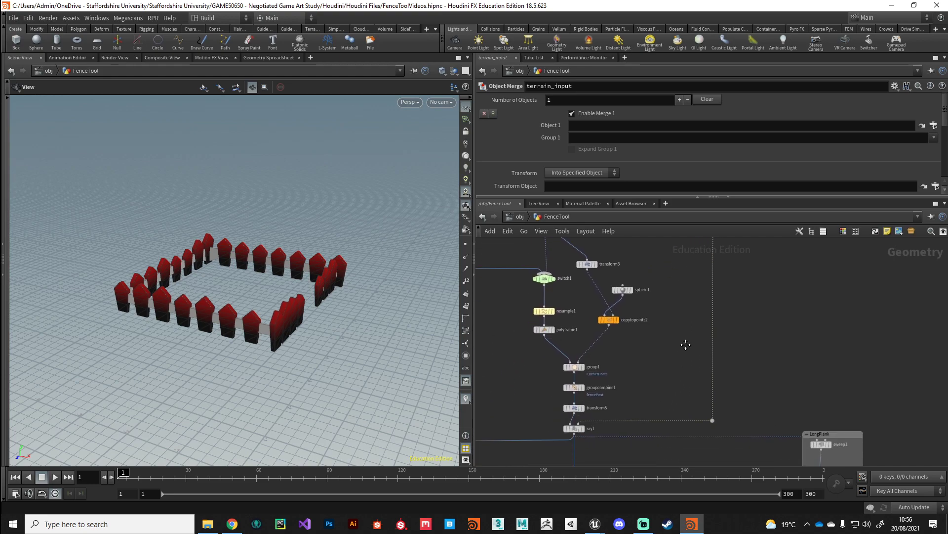
{"action": "left_click", "coordinate": [649, 403]}
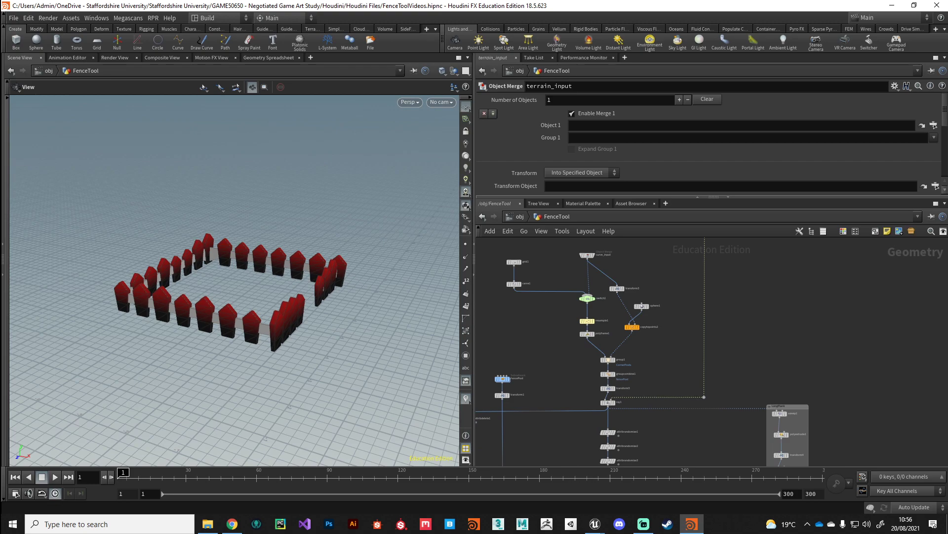